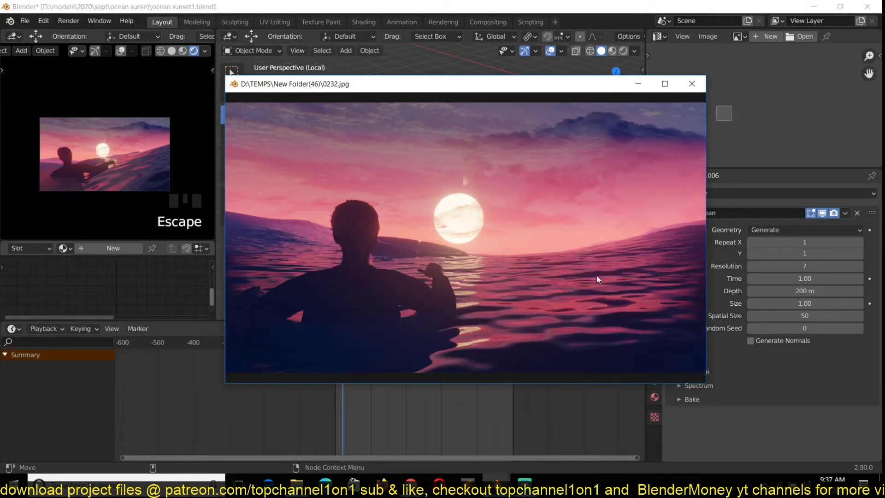
# - Switch to the new Blender scene, dismiss the splash screen and add an Ocean modifier to the plane
pyautogui.moveTo(496, 482)
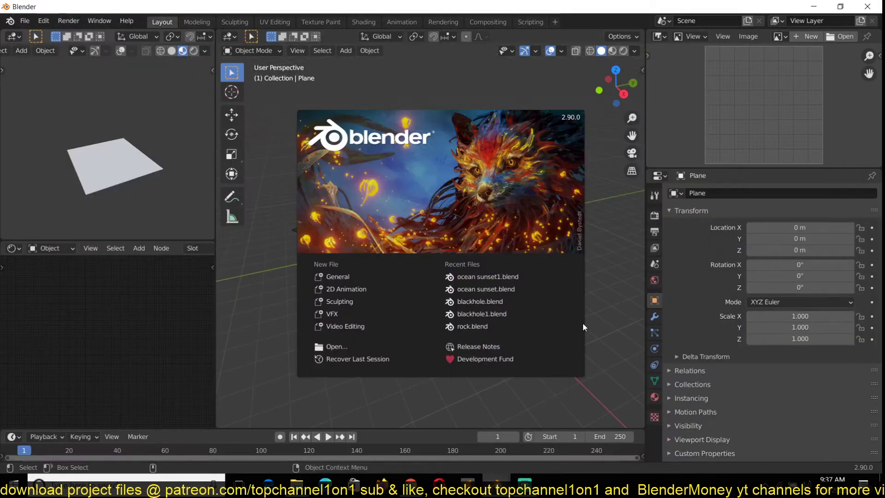
pyautogui.click(434, 248)
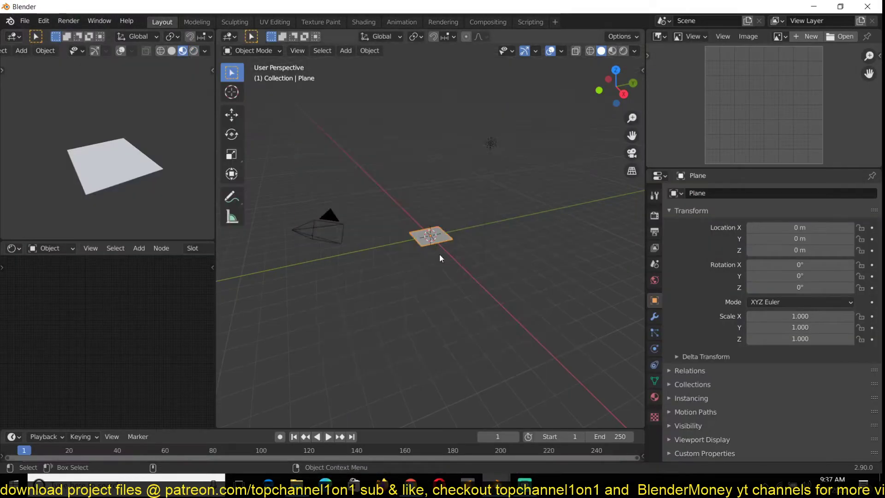
pyautogui.scroll(10, 433, 244)
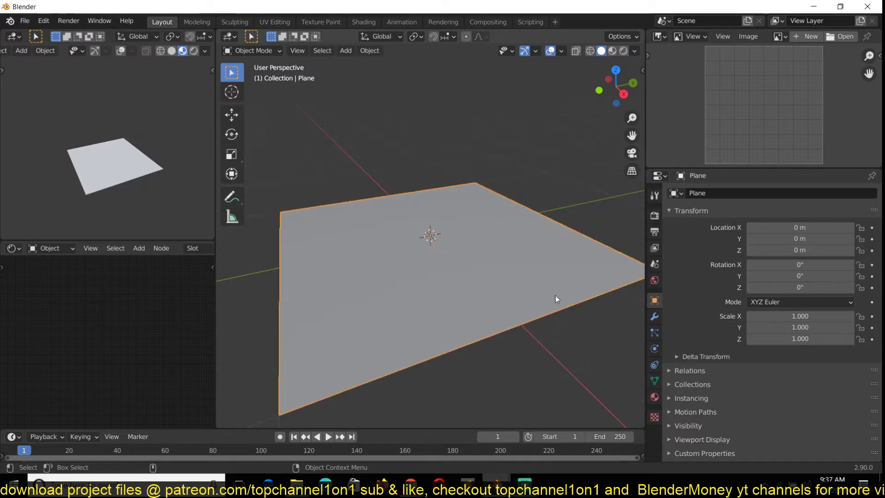
pyautogui.click(656, 318)
pyautogui.click(802, 194)
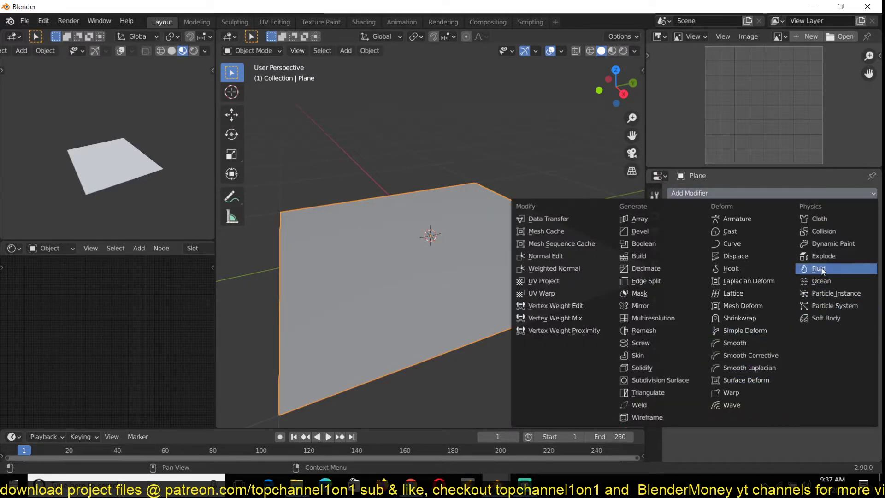
pyautogui.click(821, 281)
pyautogui.scroll(-4, 427, 282)
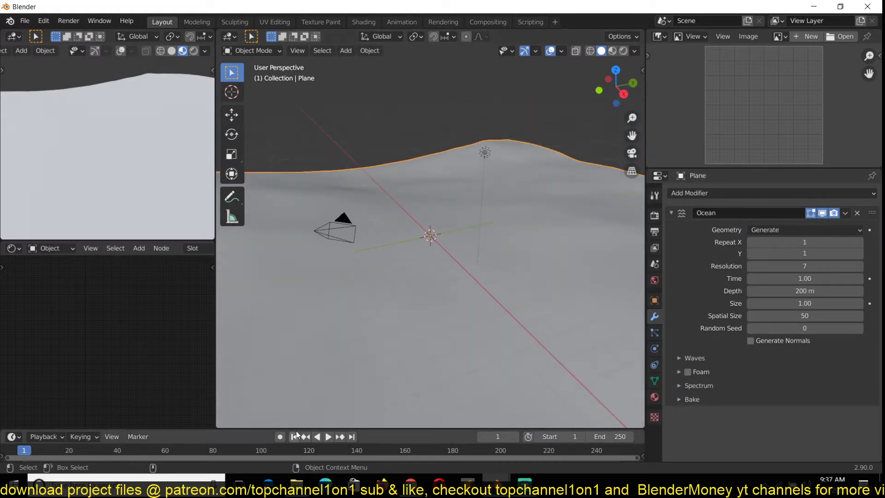
# - Enlarge the timeline area and play the animation briefly to check whether the ocean moves
pyautogui.moveTo(309, 429); pyautogui.dragTo(341, 389)
pyautogui.press('space')
pyautogui.press('space')
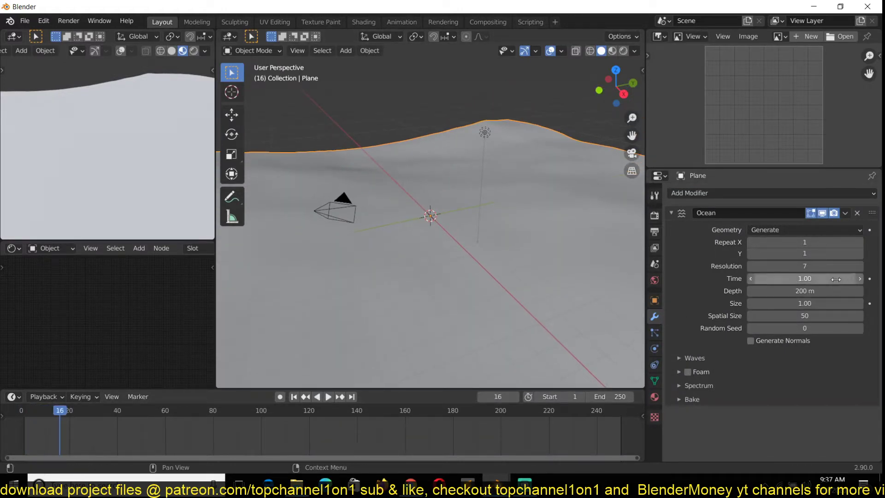
# - Set the Ocean modifier's Time to 0 and keyframe it at frame 0
pyautogui.moveTo(835, 279); pyautogui.dragTo(756, 279)
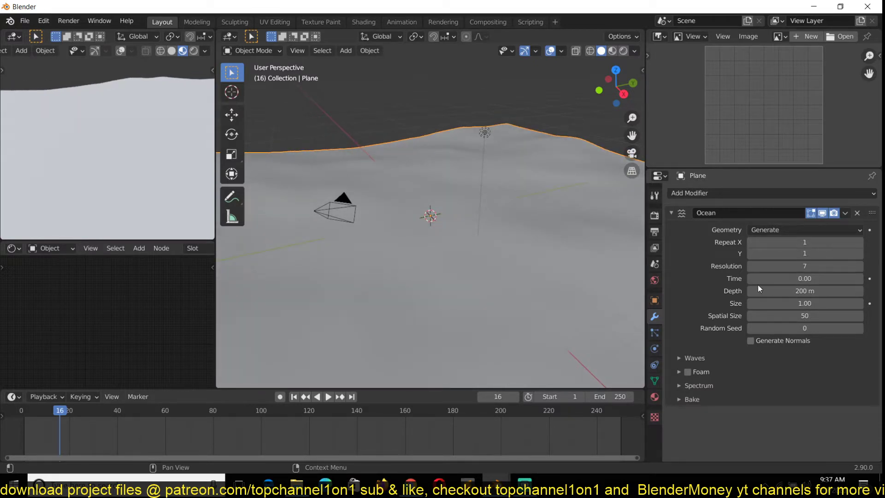
pyautogui.moveTo(783, 279)
pyautogui.mouseDown()
pyautogui.moveTo(809, 279)
pyautogui.moveTo(769, 279)
pyautogui.mouseUp()
pyautogui.hotkey('ctrl', 'z')
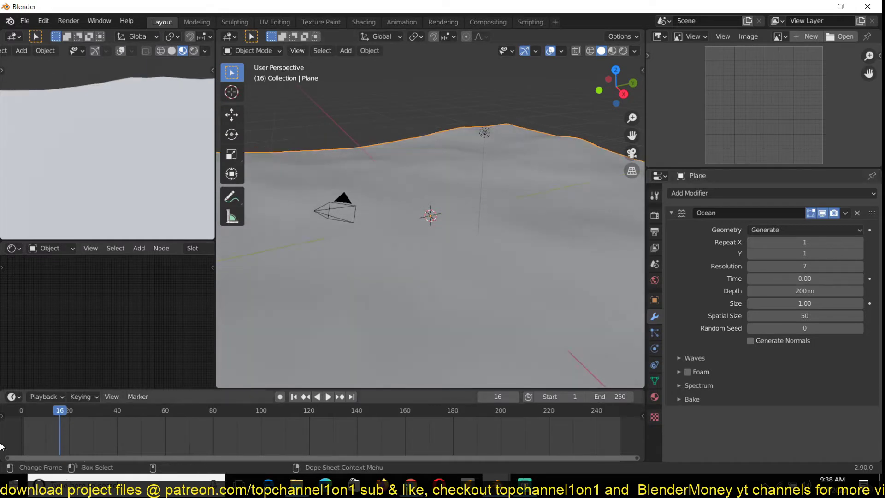
pyautogui.click(1, 451)
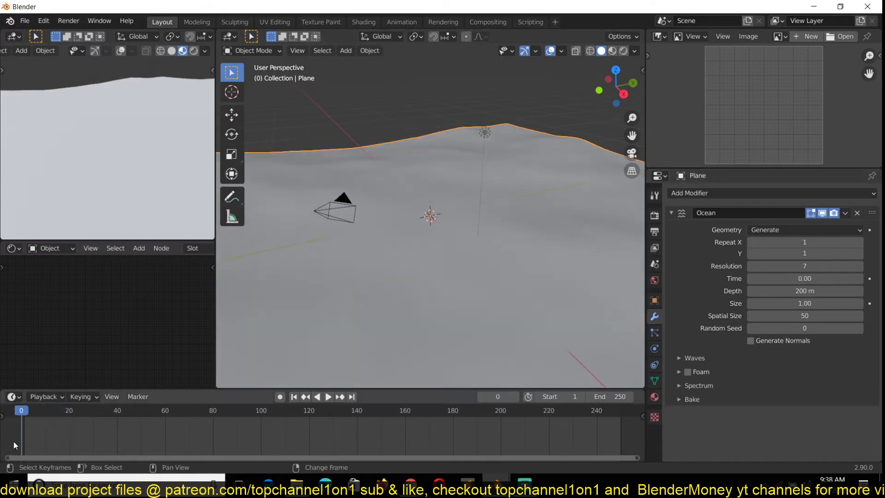
pyautogui.click(870, 278)
# - Keyframe the Ocean modifier's Time at 5 on frame 254
pyautogui.click(630, 429)
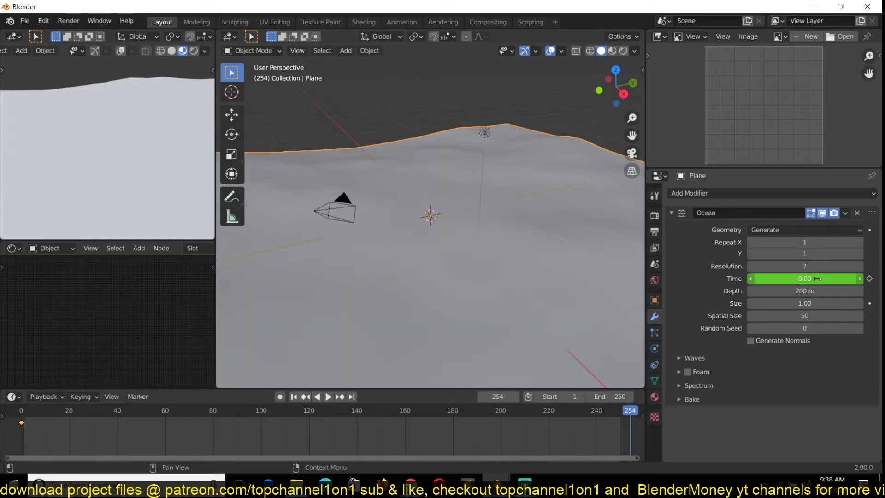
pyautogui.write('5')
pyautogui.press('Return')
pyautogui.press('i')
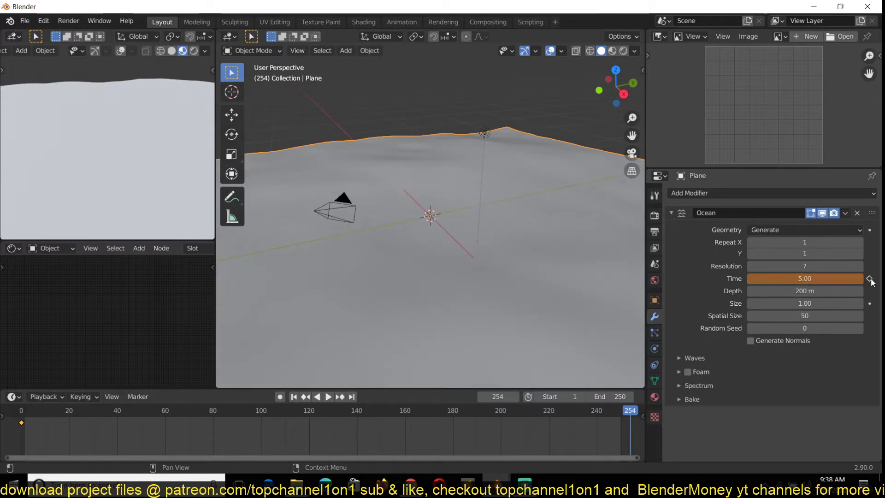
# - Play the ocean animation from the beginning and examine the wave motion from a low angle
pyautogui.press('space')
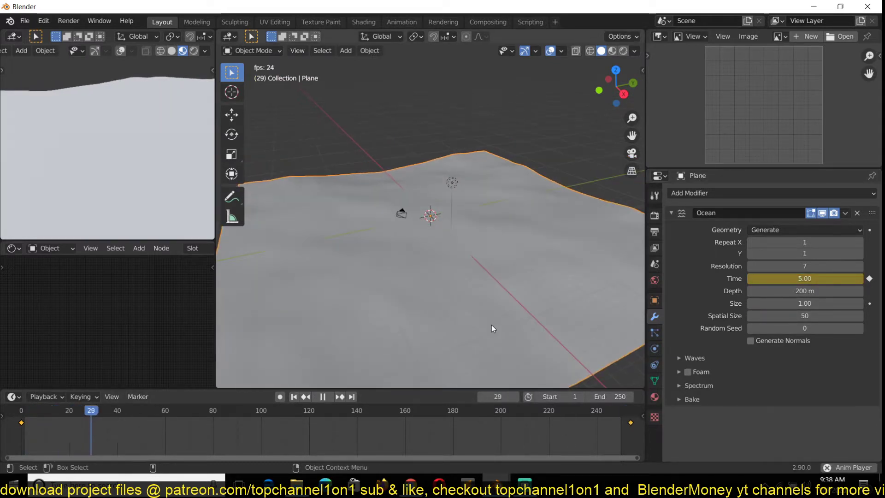
pyautogui.moveTo(453, 363)
pyautogui.mouseDown(button='middle')
pyautogui.moveTo(535, 341)
pyautogui.moveTo(466, 360)
pyautogui.mouseUp(button='middle')
pyautogui.hotkey('shift', 'Left')
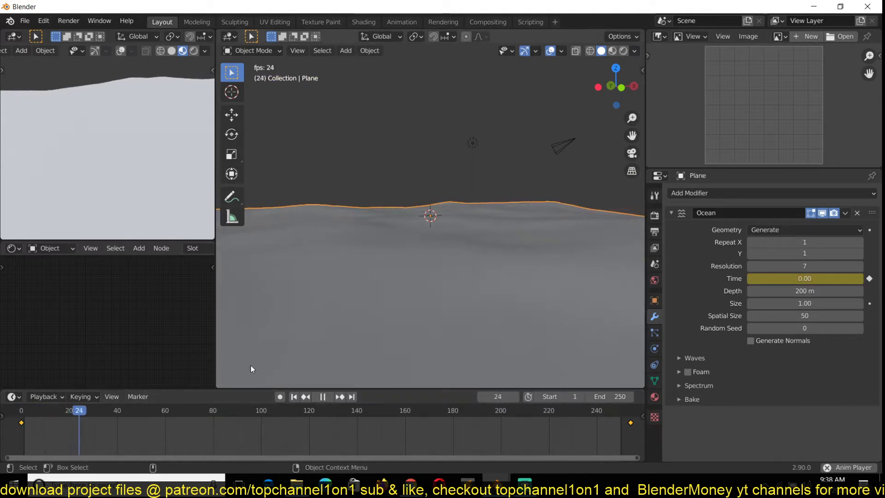
pyautogui.press('space')
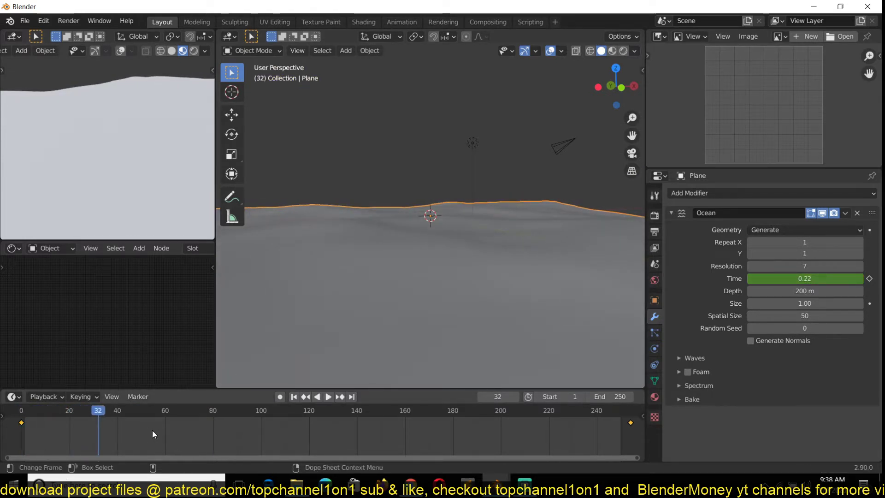
# - Set the handle type of the Time keyframes to Vector and preview the animation
pyautogui.rightClick(152, 430)
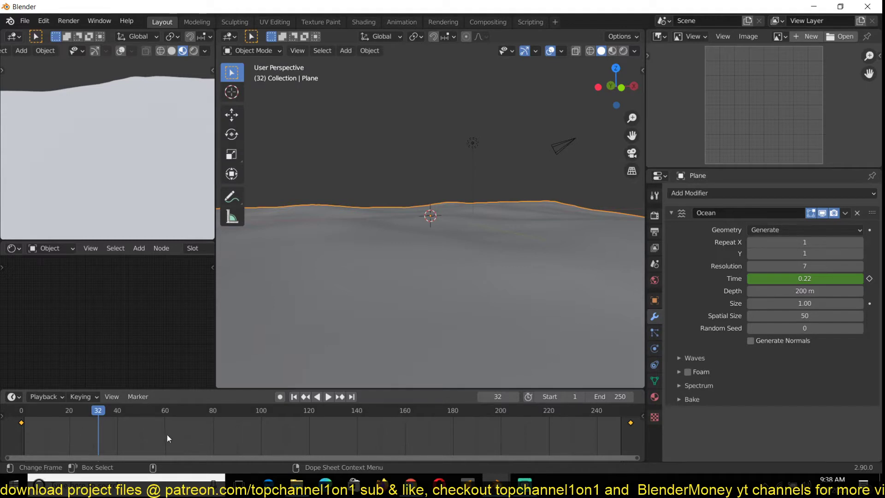
pyautogui.press('v')
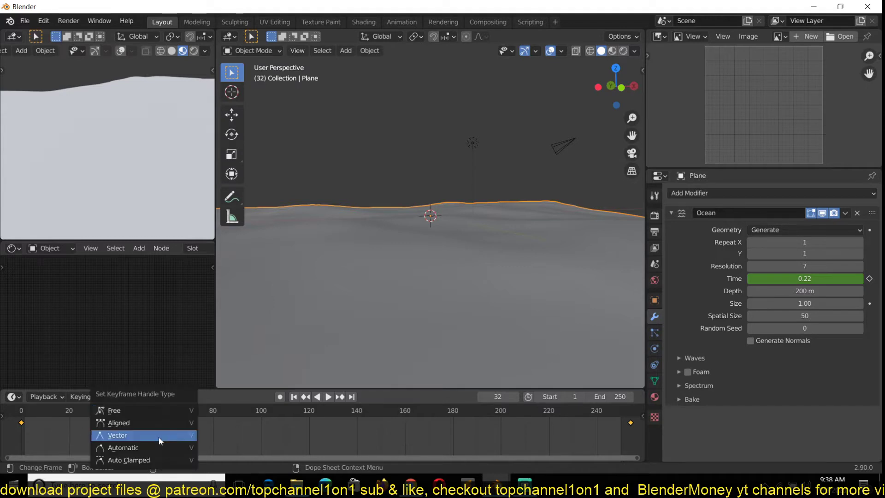
pyautogui.click(123, 435)
pyautogui.press('space')
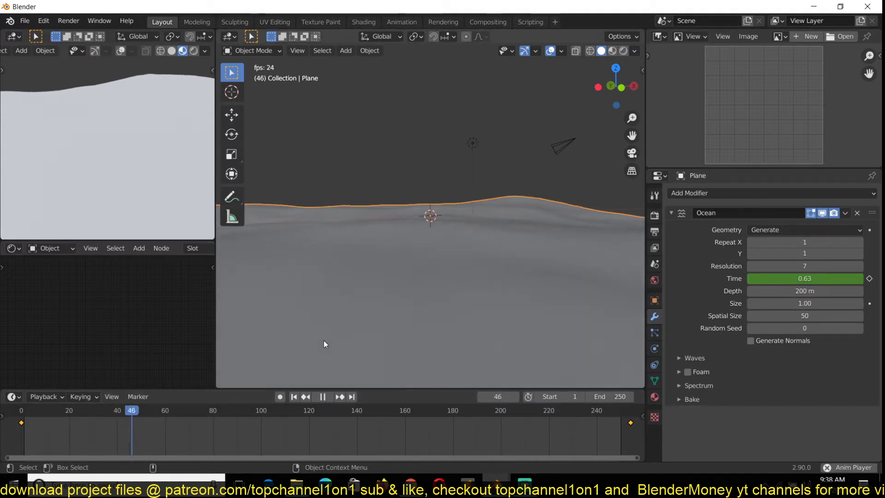
pyautogui.press('Escape')
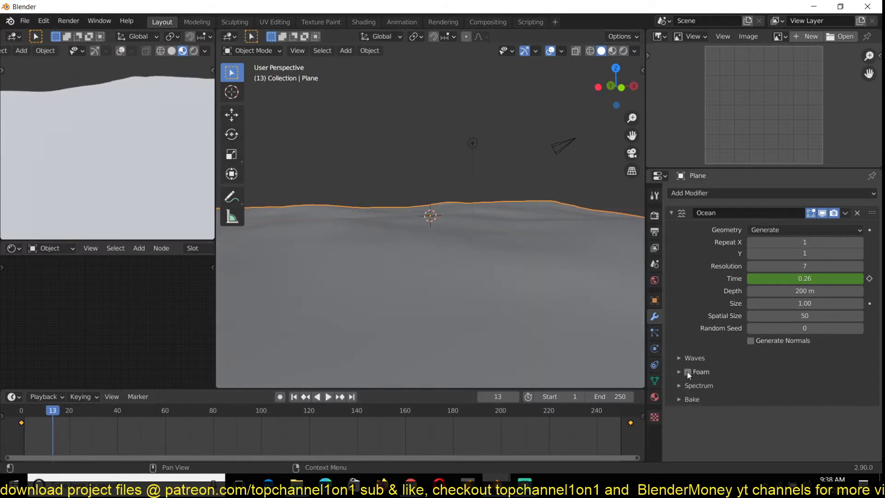
# - Raise the Ocean modifier's wave Scale to 4 and play back the taller waves
pyautogui.moveTo(492, 285); pyautogui.dragTo(426, 276, button='middle')
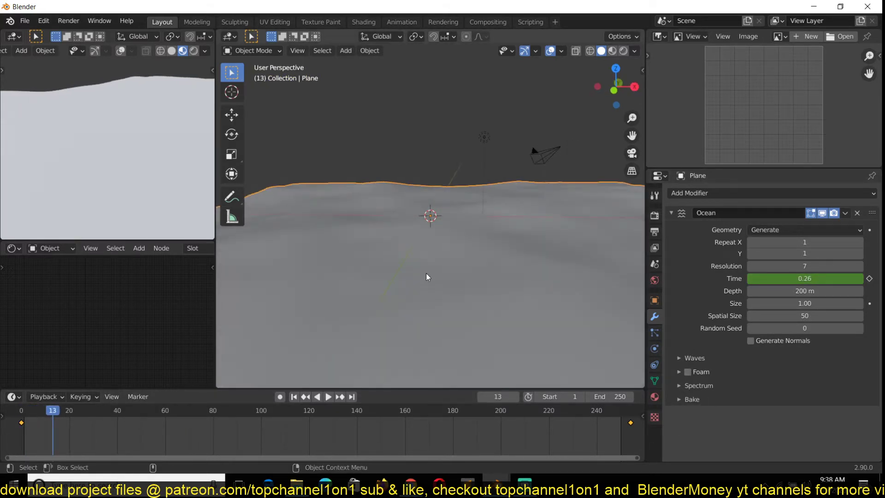
pyautogui.click(694, 358)
pyautogui.moveTo(787, 376); pyautogui.dragTo(835, 376)
pyautogui.press('space')
pyautogui.moveTo(441, 306); pyautogui.dragTo(525, 306, button='middle')
pyautogui.press('space')
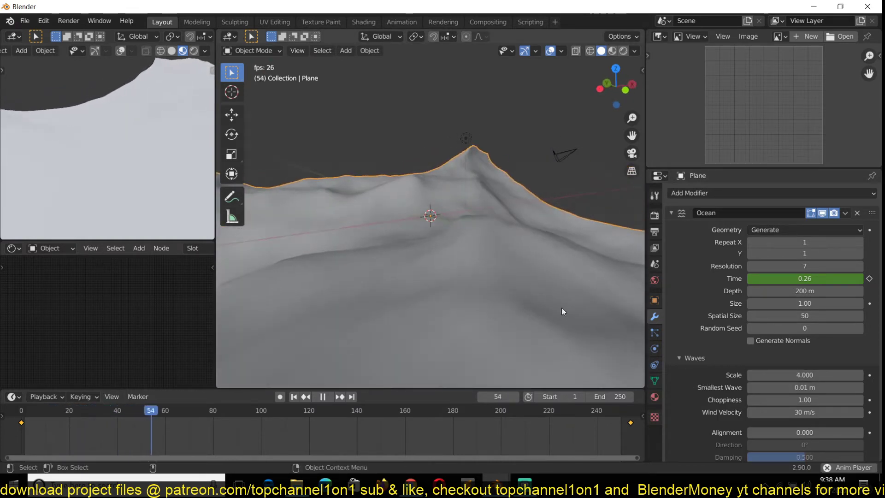
# - Set the Ocean modifier's Resolution to 10 and preview the more detailed waves
pyautogui.press('Return')
pyautogui.moveTo(422, 301); pyautogui.dragTo(333, 300, button='middle')
pyautogui.press('space')
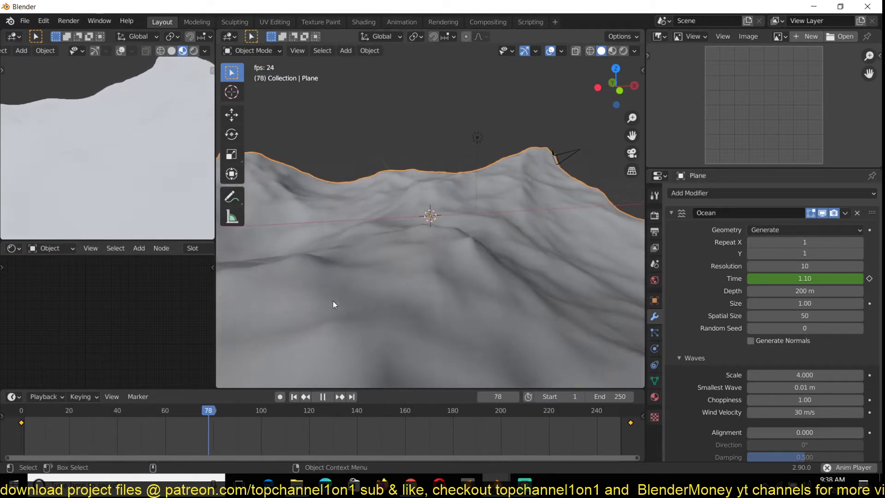
pyautogui.press('space')
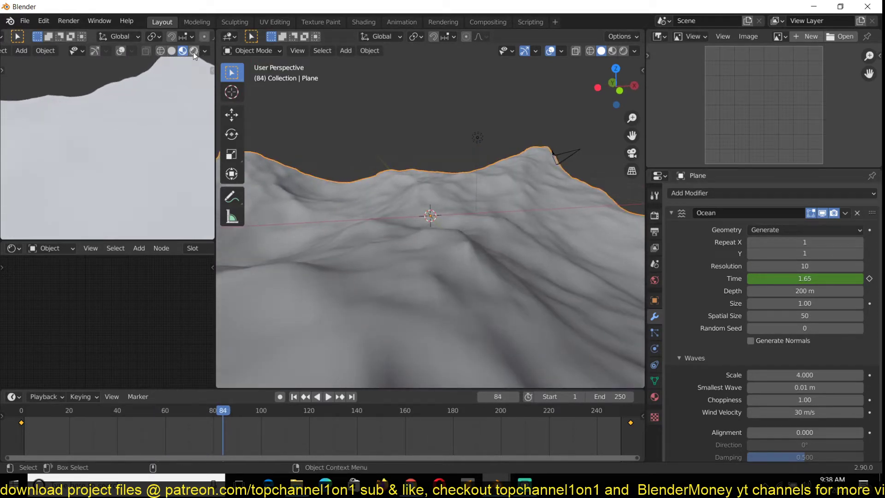
# - Switch the small preview viewport to Rendered shading and play the ocean animation briefly
pyautogui.click(193, 52)
pyautogui.moveTo(293, 183); pyautogui.dragTo(359, 207, button='middle')
pyautogui.press('space')
pyautogui.press('space')
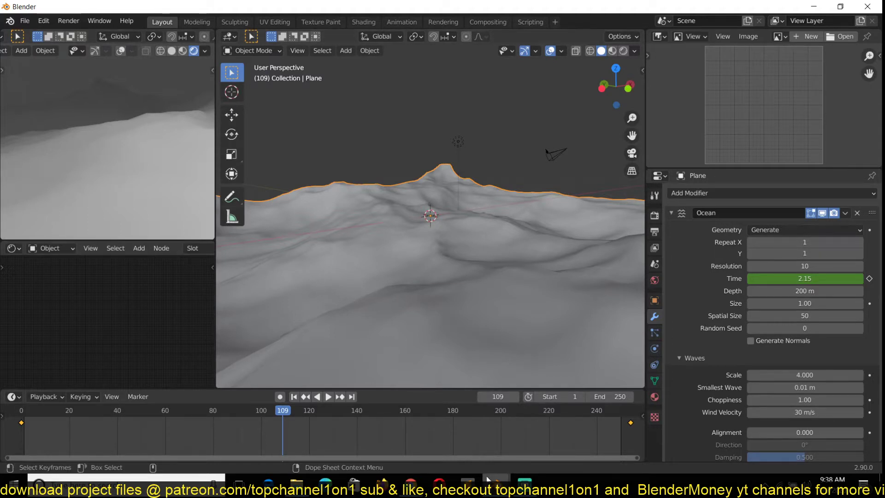
# - View the finished sunset render 0232.jpg as a reference for the water surface
pyautogui.moveTo(496, 482)
pyautogui.click(489, 452)
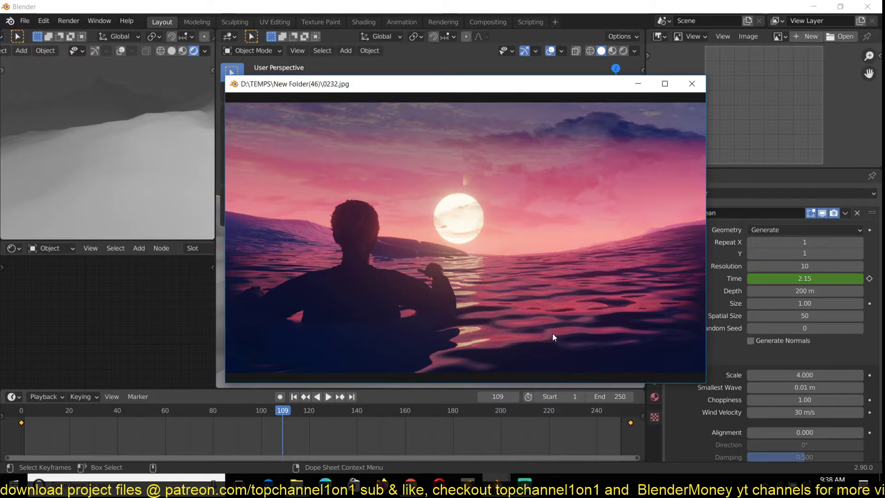
pyautogui.press('Escape')
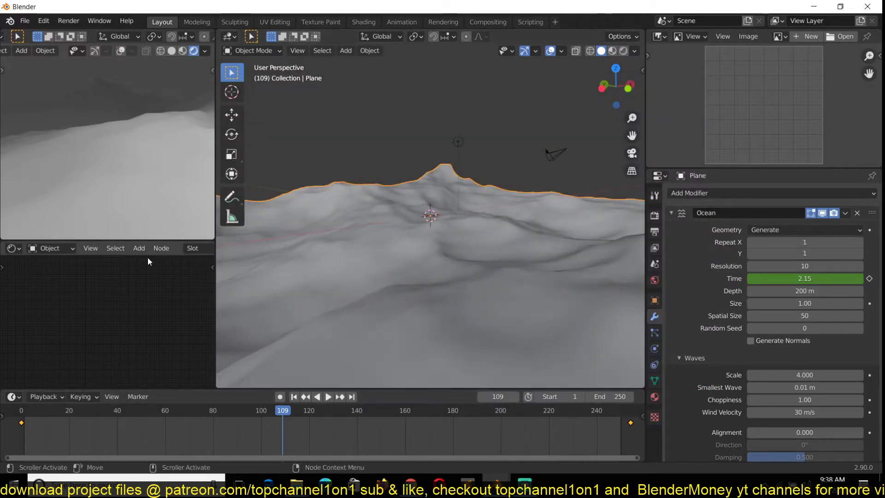
# - Create a new material for the ocean plane and frame its nodes in the shader editor
pyautogui.click(123, 248)
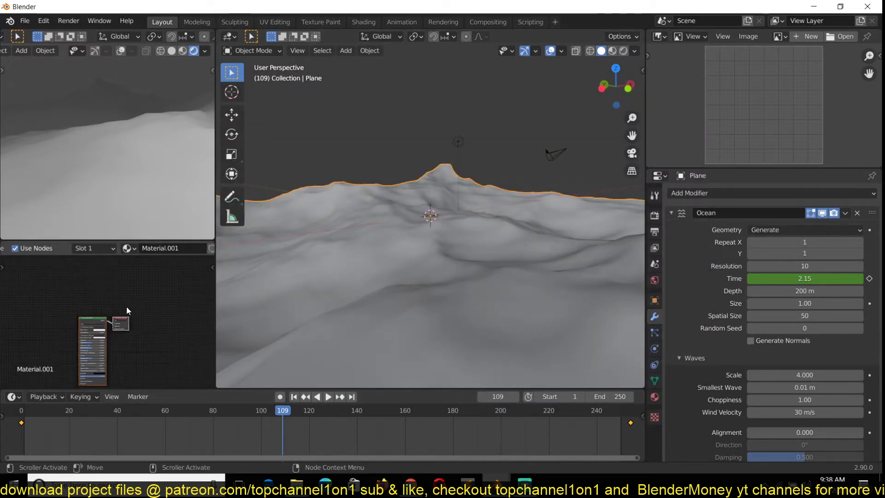
pyautogui.moveTo(128, 307); pyautogui.dragTo(190, 283, button='middle')
pyautogui.scroll(10, 189, 285)
pyautogui.moveTo(105, 322); pyautogui.dragTo(130, 298, button='middle')
# - Add a Noise Texture node before the ocean material's shader
pyautogui.hotkey('shift', 'a')
pyautogui.moveTo(105, 379)
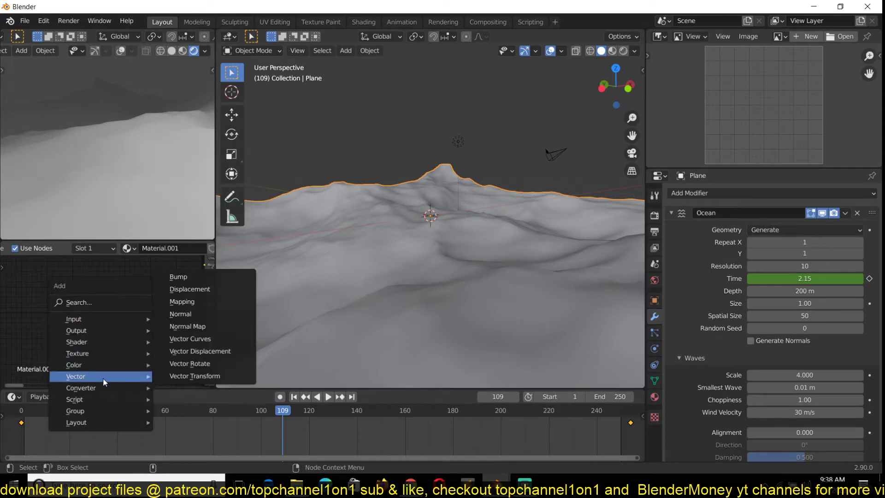
pyautogui.moveTo(90, 354)
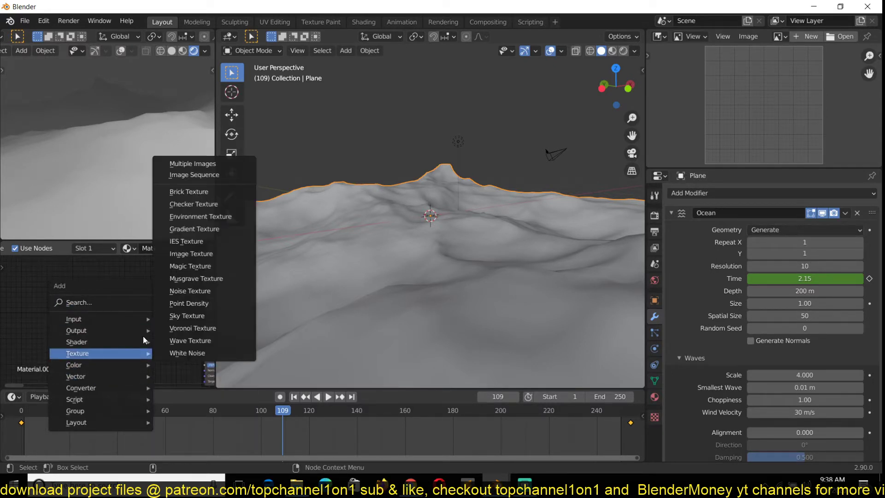
pyautogui.click(191, 291)
pyautogui.click(31, 314)
# - Add a Bump node fed by the noise's Fac output and connect it to the shader's Normal input
pyautogui.hotkey('shift', 'a')
pyautogui.moveTo(72, 317)
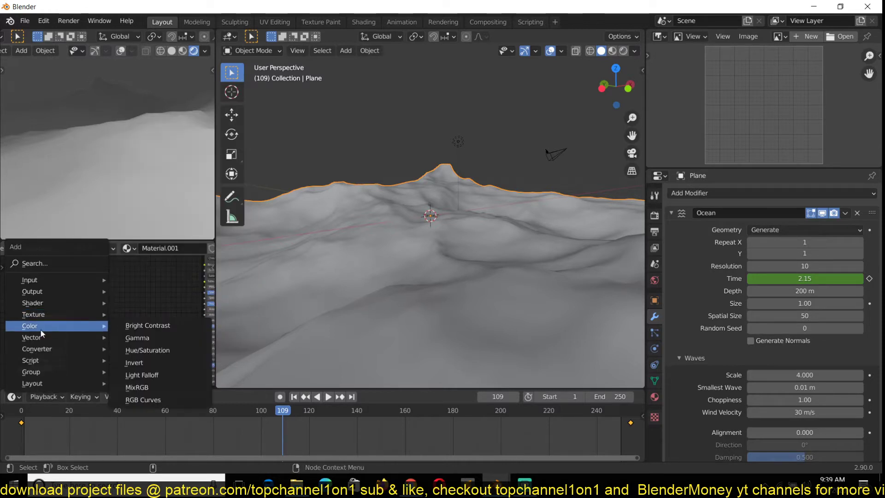
pyautogui.moveTo(81, 336)
pyautogui.click(133, 336)
pyautogui.click(138, 343)
pyautogui.moveTo(63, 325); pyautogui.dragTo(128, 361)
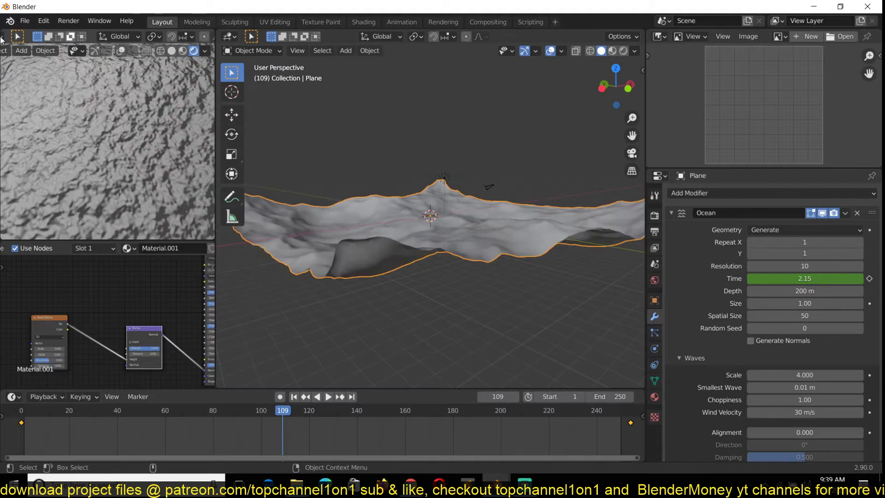
# - Lower the Bump node's strength to soften the small ripples on the ocean surface
pyautogui.moveTo(144, 159); pyautogui.dragTo(124, 126, button='middle')
pyautogui.scroll(2, 159, 334)
pyautogui.moveTo(159, 360); pyautogui.dragTo(139, 361)
# - Attach Mapping and Texture Coordinate nodes to the Noise Texture's Vector input
pyautogui.moveTo(29, 336); pyautogui.dragTo(172, 301, button='middle')
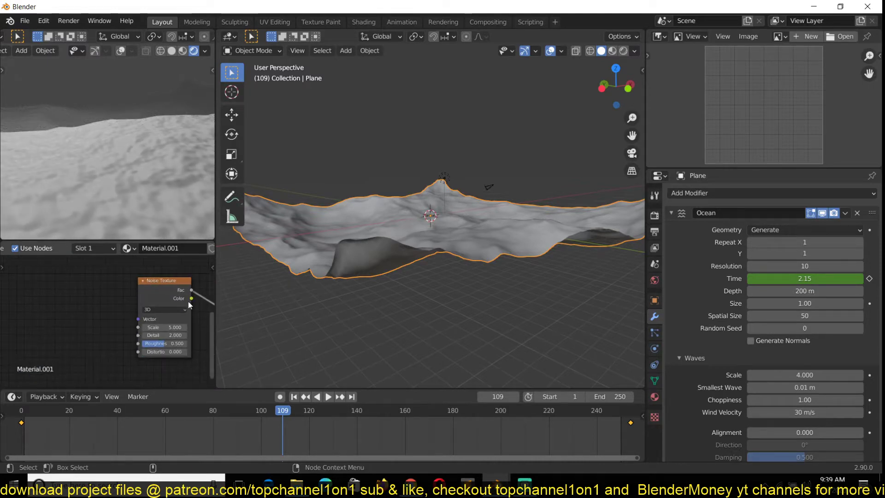
pyautogui.scroll(4, 318, 250)
pyautogui.moveTo(318, 250); pyautogui.dragTo(251, 275, button='middle')
pyautogui.moveTo(324, 287); pyautogui.dragTo(137, 216, button='middle')
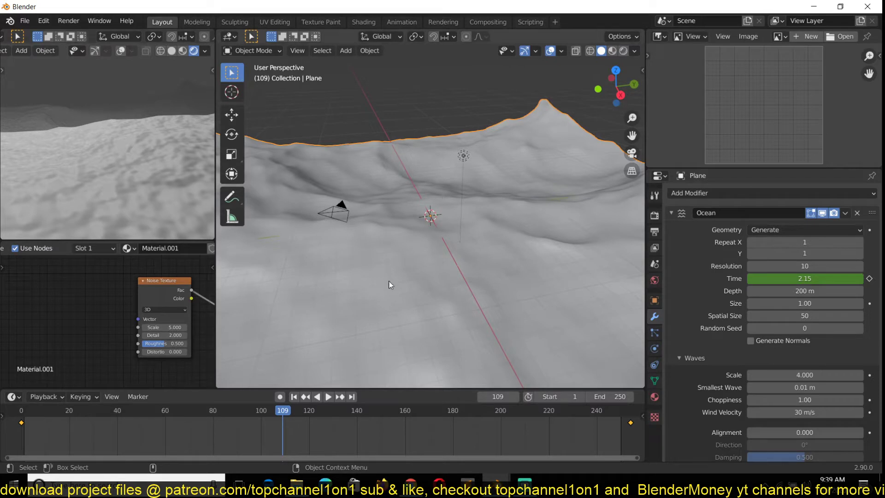
pyautogui.hotkey('ctrl', 't')
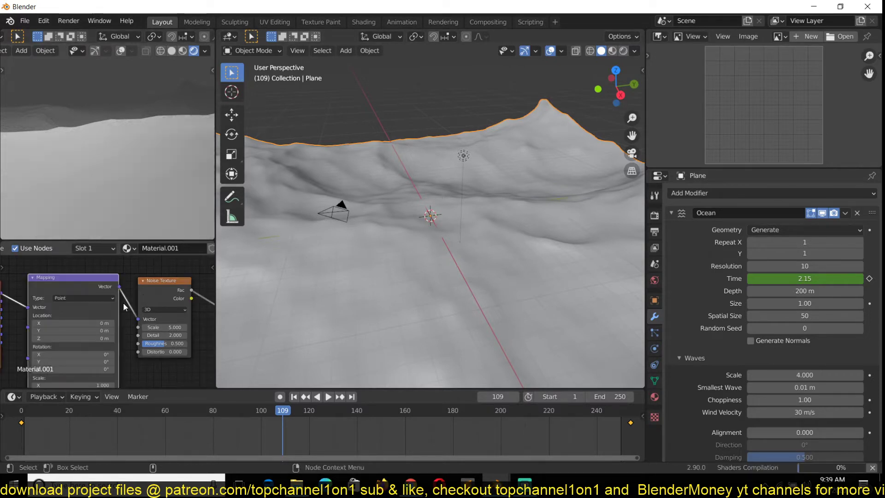
pyautogui.moveTo(123, 303); pyautogui.dragTo(169, 279, button='middle')
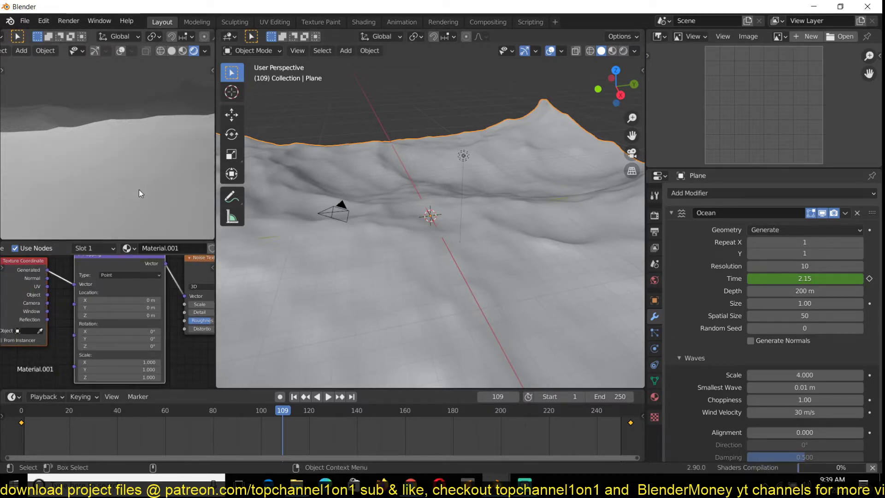
pyautogui.moveTo(144, 187)
pyautogui.mouseDown(button='middle')
pyautogui.moveTo(139, 195)
pyautogui.moveTo(161, 168)
pyautogui.moveTo(187, 230)
pyautogui.mouseUp(button='middle')
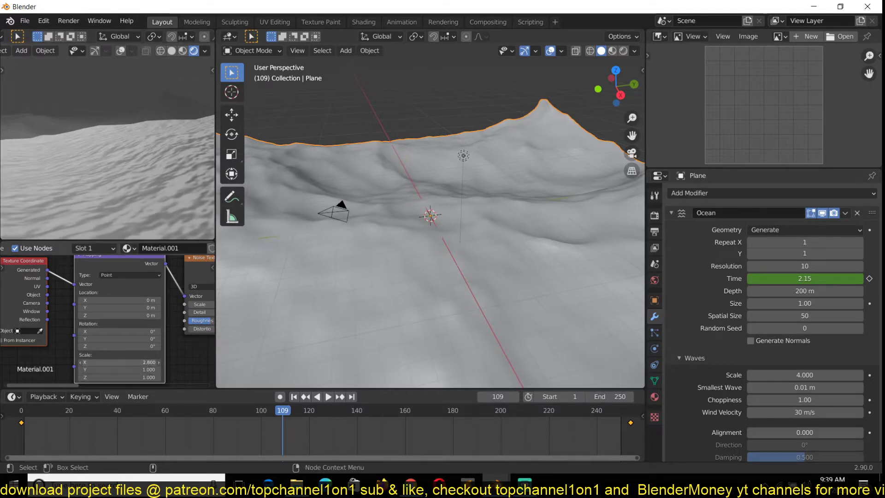
# - Set the Mapping node's Y scale to 2.9 and the Noise Texture's scale to 2.6, and play the animation to check the ripples
pyautogui.moveTo(115, 231); pyautogui.dragTo(2, 181, button='middle')
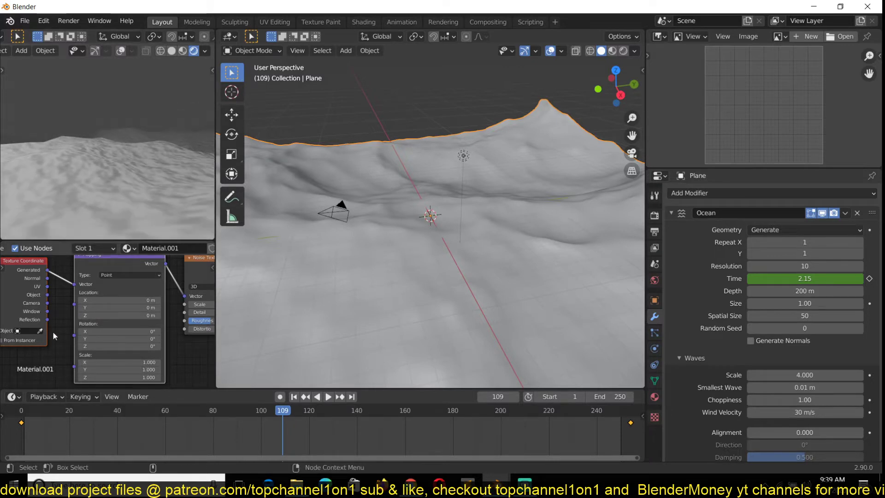
pyautogui.moveTo(131, 370); pyautogui.dragTo(176, 370)
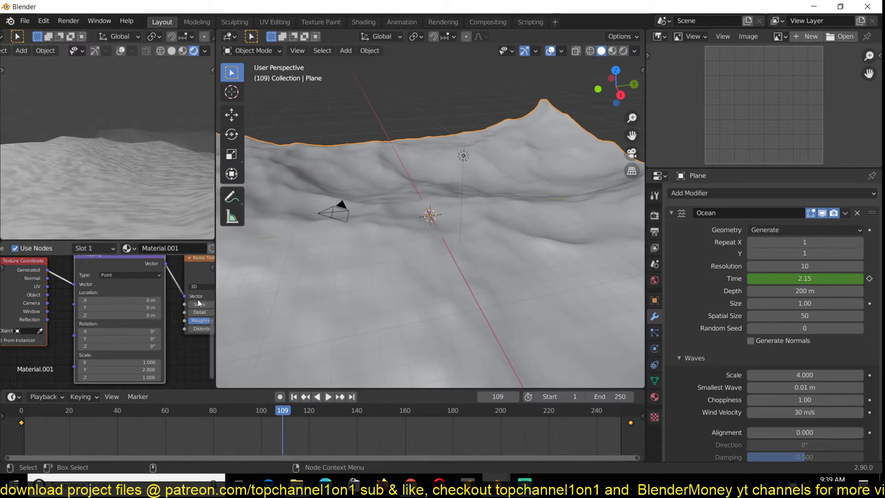
pyautogui.moveTo(199, 304); pyautogui.dragTo(180, 304)
pyautogui.press('space')
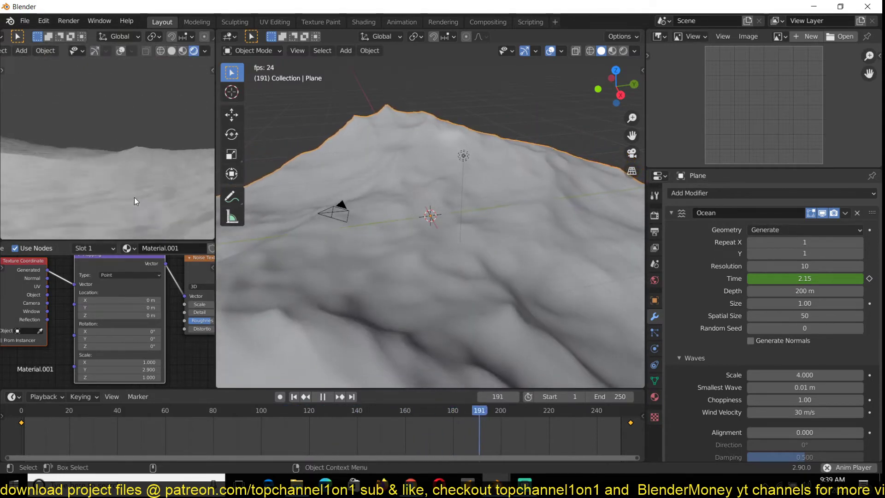
pyautogui.rightClick(139, 195)
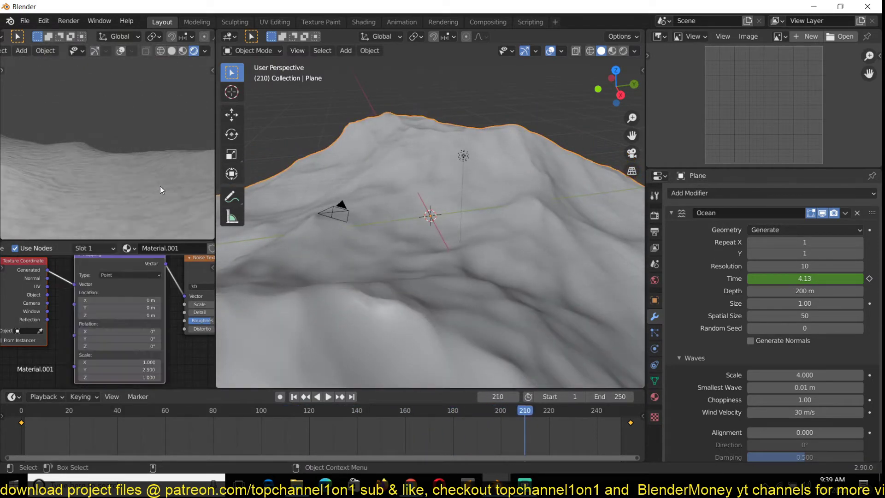
pyautogui.press('space')
# - Set the ocean shader's Roughness to 0 and play the animation in Material Preview shading
pyautogui.moveTo(148, 299); pyautogui.dragTo(37, 258, button='middle')
pyautogui.scroll(3, 116, 301)
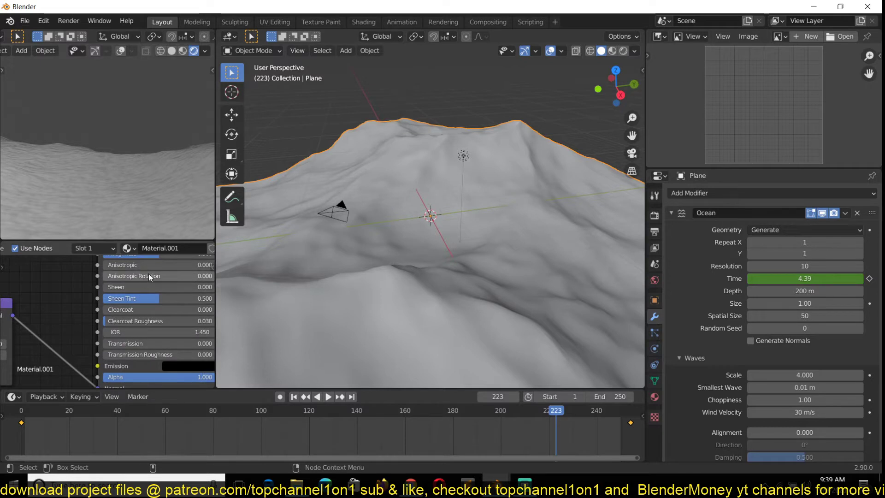
pyautogui.moveTo(144, 285); pyautogui.dragTo(150, 310, button='middle')
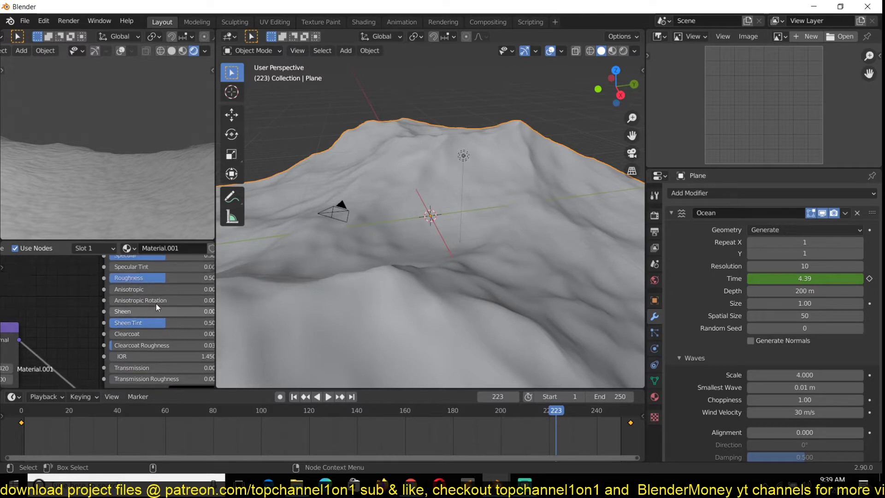
pyautogui.click(183, 51)
pyautogui.press('space')
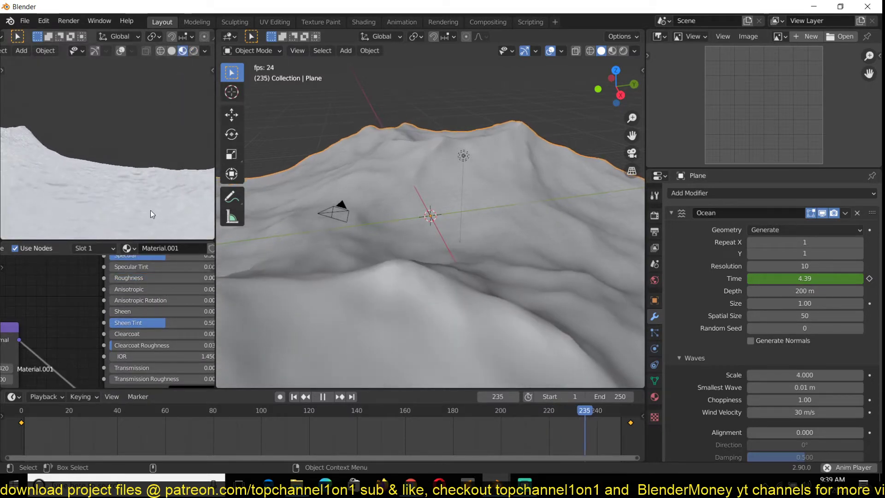
pyautogui.moveTo(142, 171); pyautogui.dragTo(89, 195, button='middle')
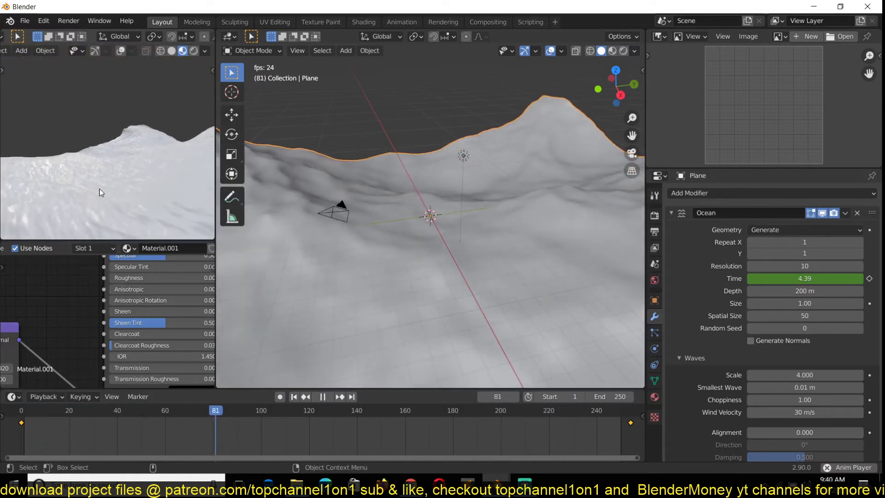
pyautogui.press('space')
# - Keyframe the Mapping node's Location at 0 m on frame 0
pyautogui.scroll(-3, 64, 313)
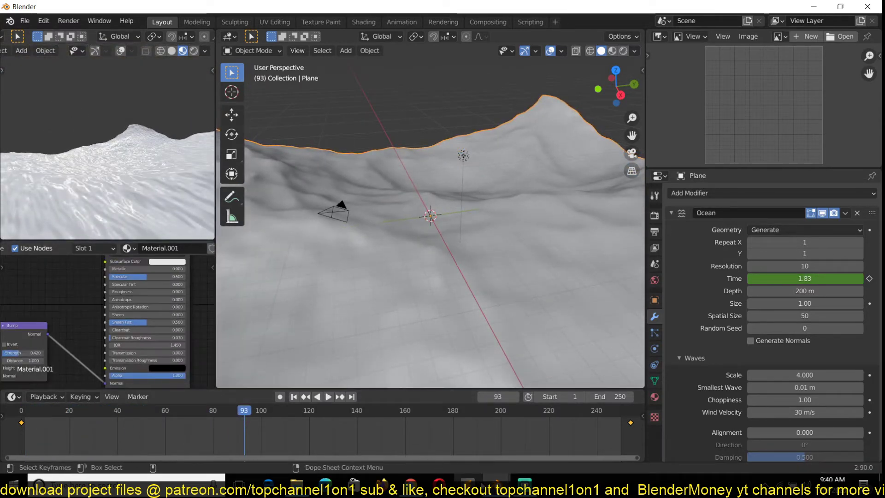
pyautogui.scroll(-2, 3, 278)
pyautogui.moveTo(3, 278); pyautogui.dragTo(161, 288, button='middle')
pyautogui.press('Down')
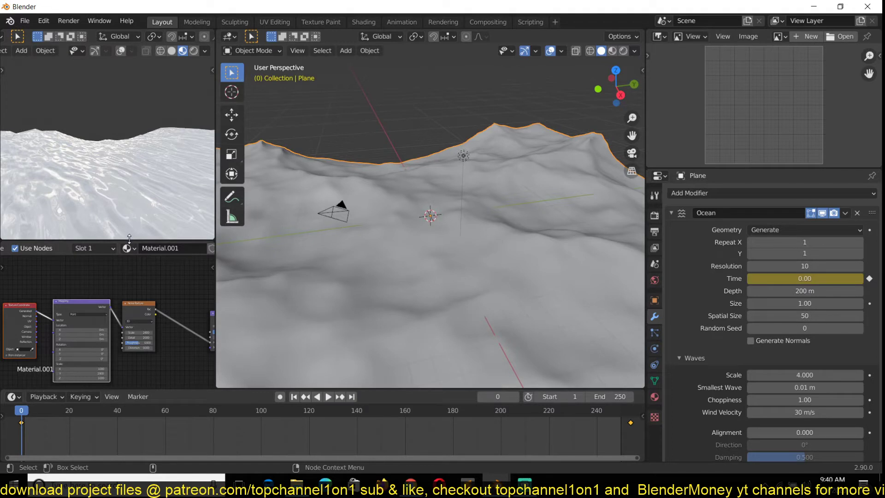
pyautogui.scroll(2, 94, 337)
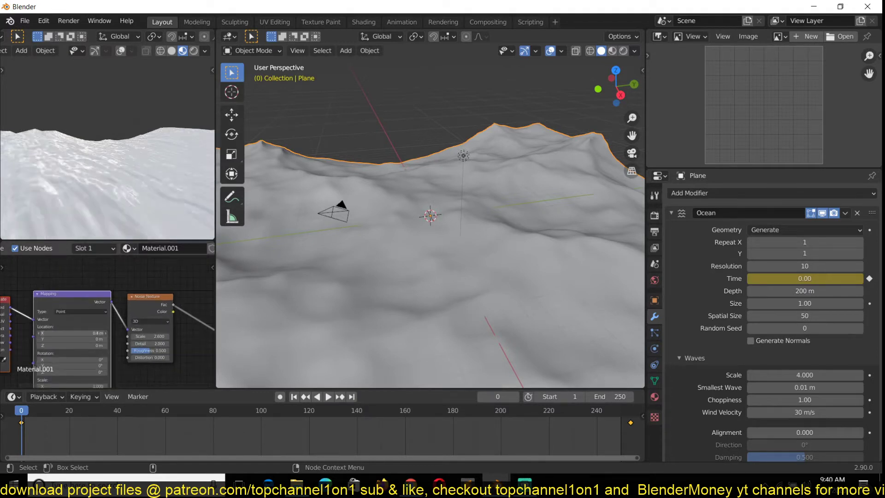
pyautogui.press('i')
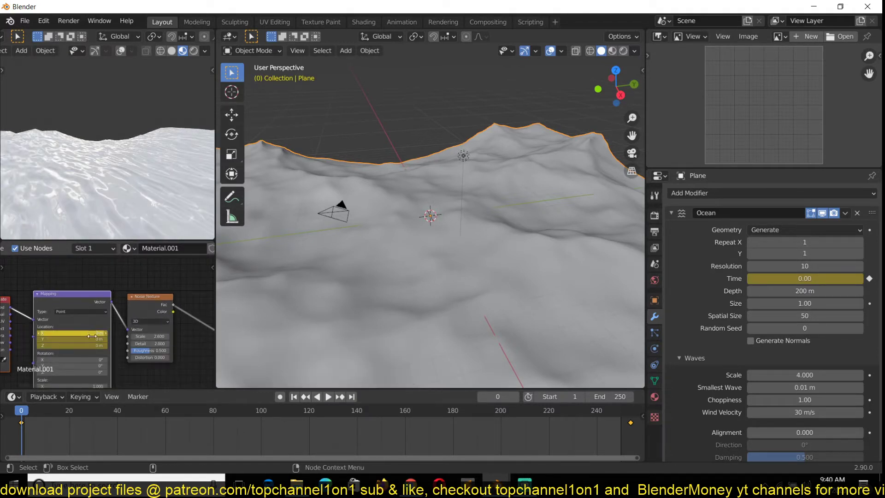
# - Keyframe the Mapping node's X location at 2.4 m on frame 253 and play the animation to check the ripple movement
pyautogui.rightClick(630, 434)
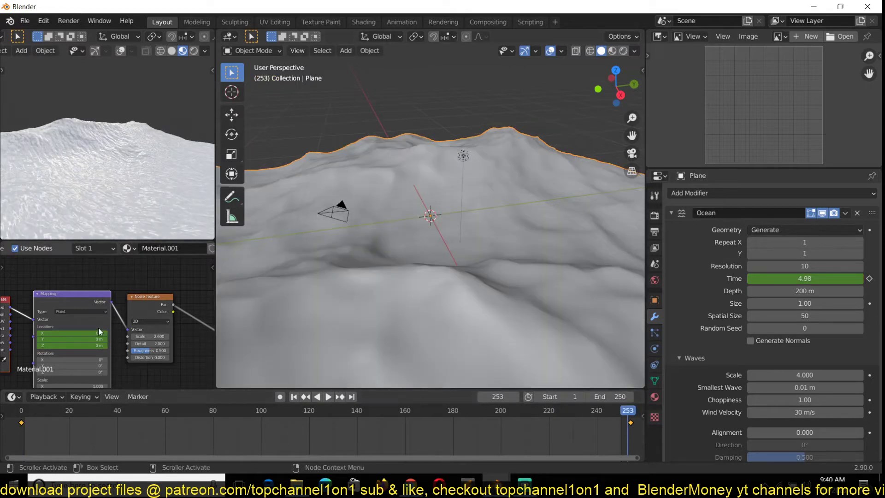
pyautogui.moveTo(92, 332); pyautogui.dragTo(120, 332)
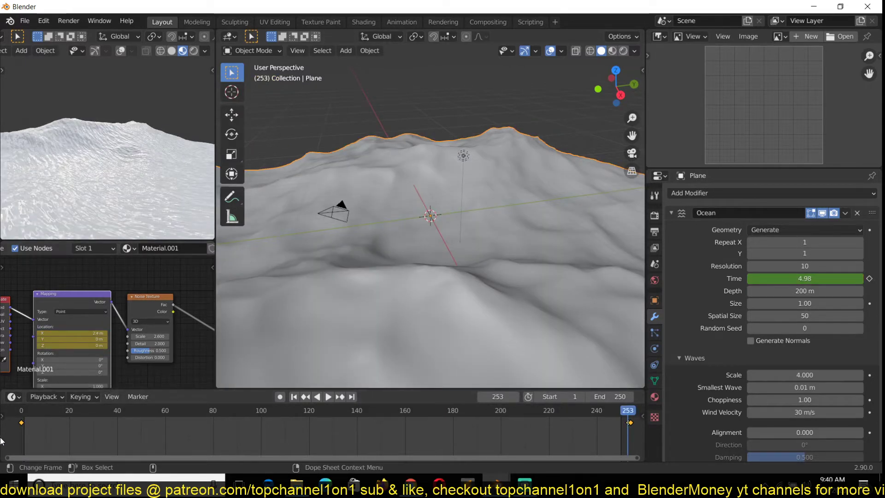
pyautogui.press('space')
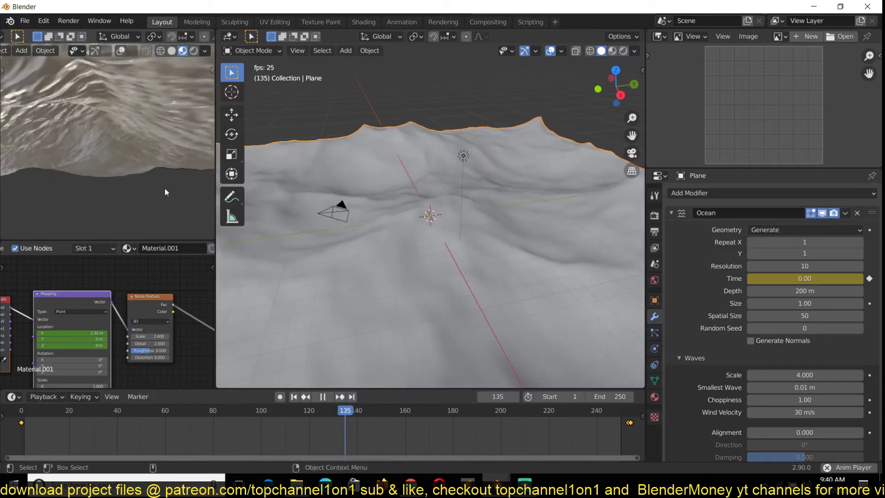
pyautogui.moveTo(143, 212); pyautogui.dragTo(207, 210, button='middle')
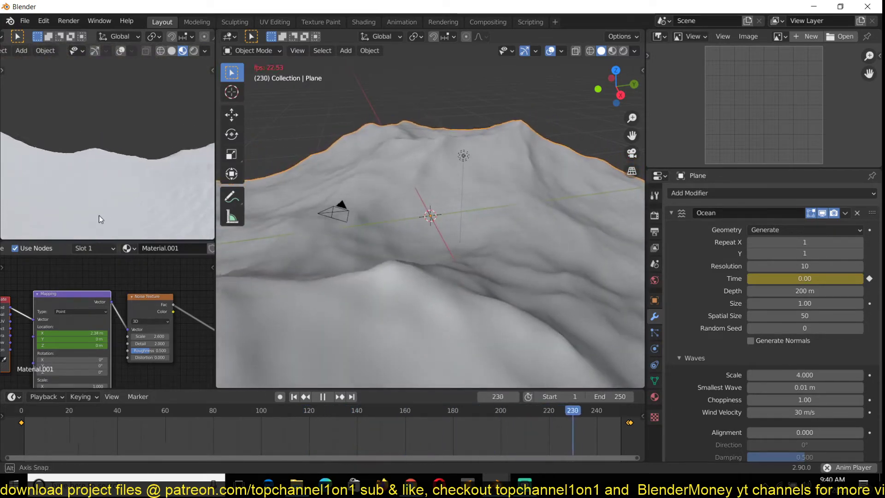
pyautogui.press('space')
pyautogui.scroll(-4, 407, 245)
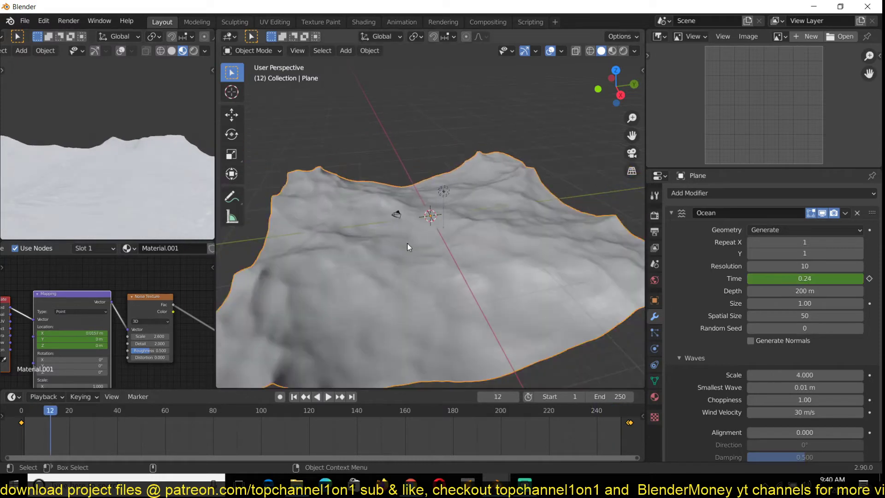
# - Play and step through the reference render of the finished sunset animation, examining how the figure moves with the waves
pyautogui.click(459, 444)
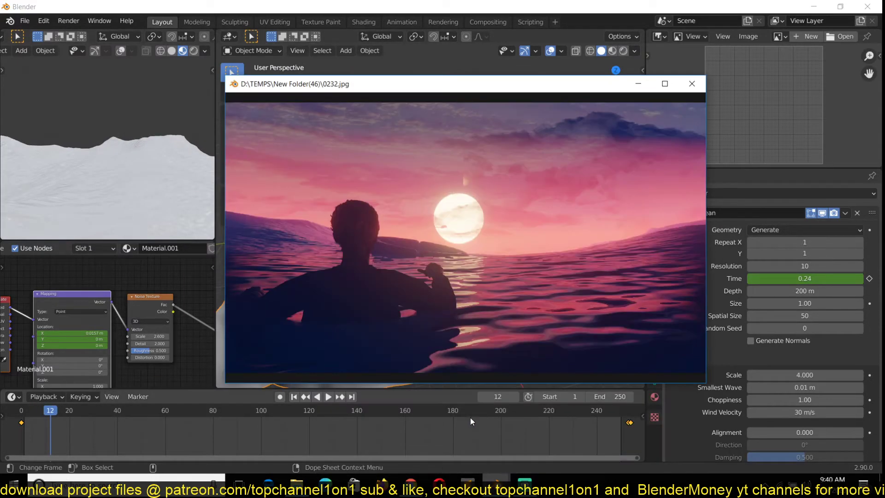
pyautogui.press('space')
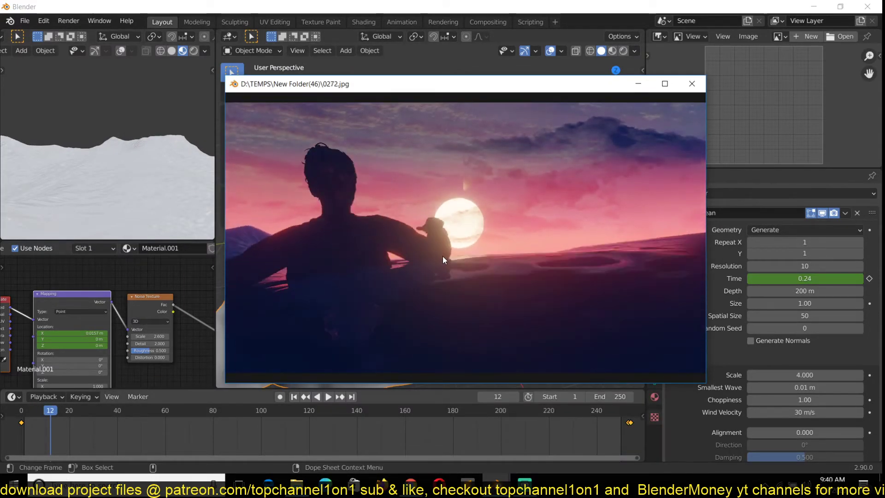
pyautogui.press('Right')
pyautogui.press('Right')
pyautogui.press('Right')
pyautogui.press('Right')
pyautogui.press('Right')
pyautogui.press('Right')
pyautogui.press('Right')
pyautogui.press('Right')
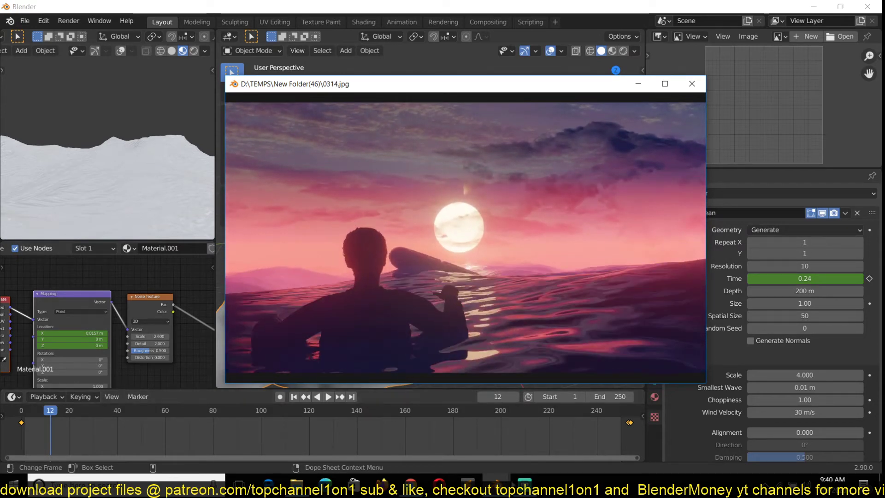
pyautogui.moveTo(496, 483)
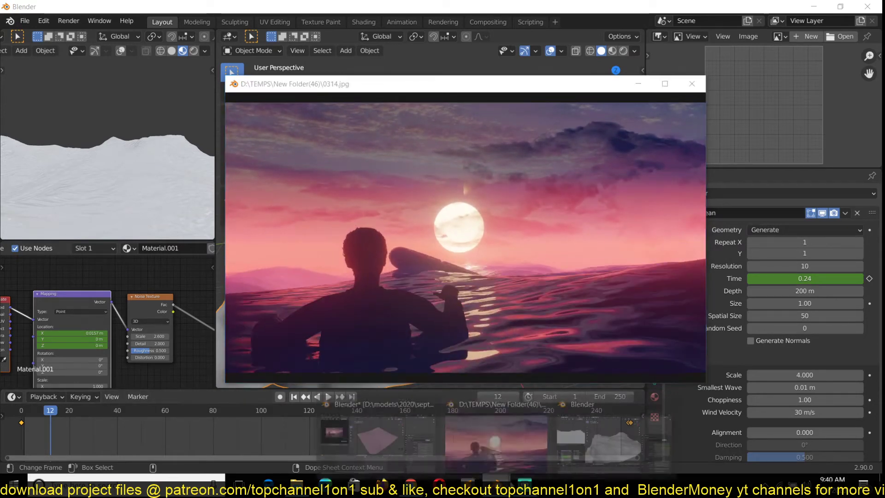
pyautogui.click(579, 449)
# - Add a cube-shaped empty at the 3D cursor on the ocean surface
pyautogui.hotkey('shift', 'a')
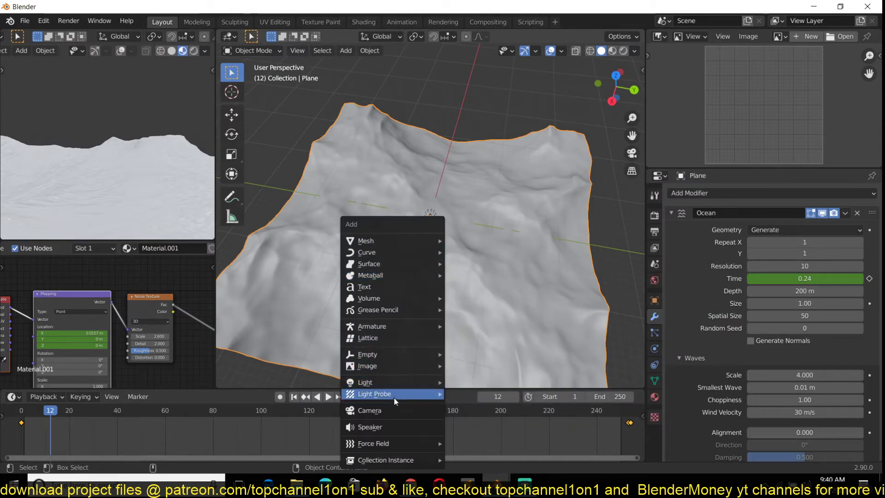
pyautogui.moveTo(425, 354)
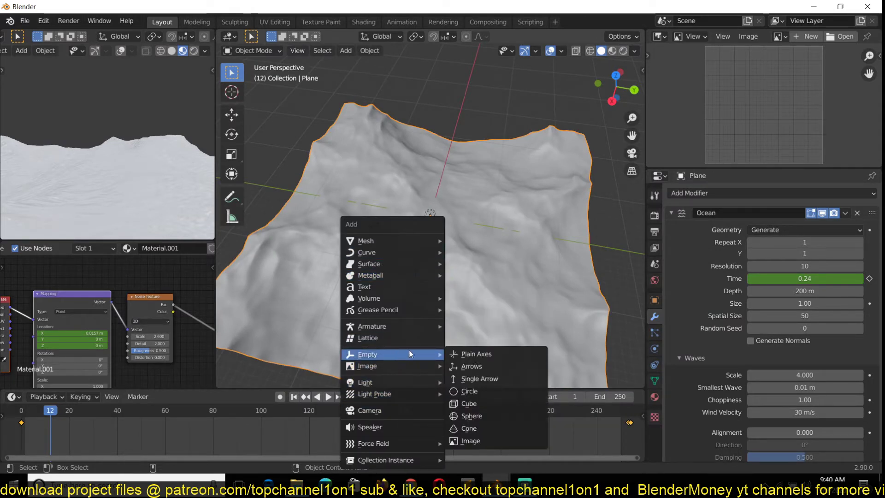
pyautogui.click(486, 416)
pyautogui.moveTo(371, 222); pyautogui.dragTo(403, 252, button='middle')
# - Add a Shrinkwrap constraint to the empty with the ocean Plane as target, and play the animation to check its motion
pyautogui.click(655, 333)
pyautogui.click(723, 194)
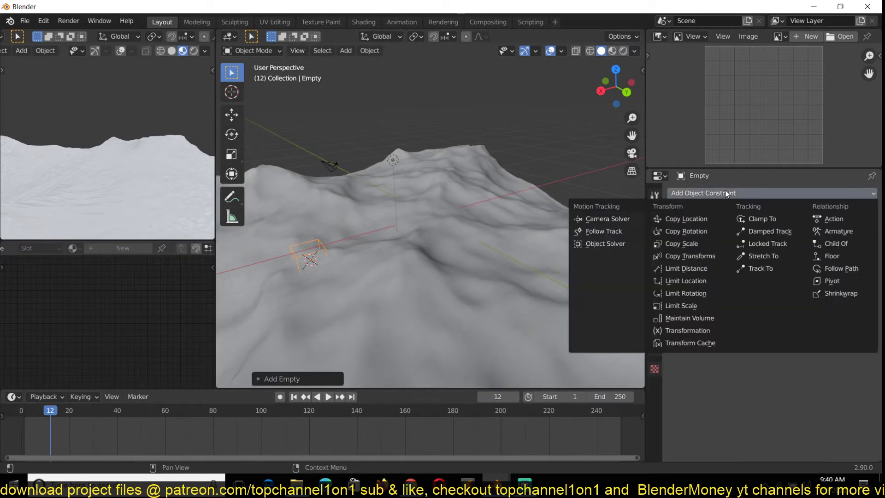
pyautogui.click(824, 294)
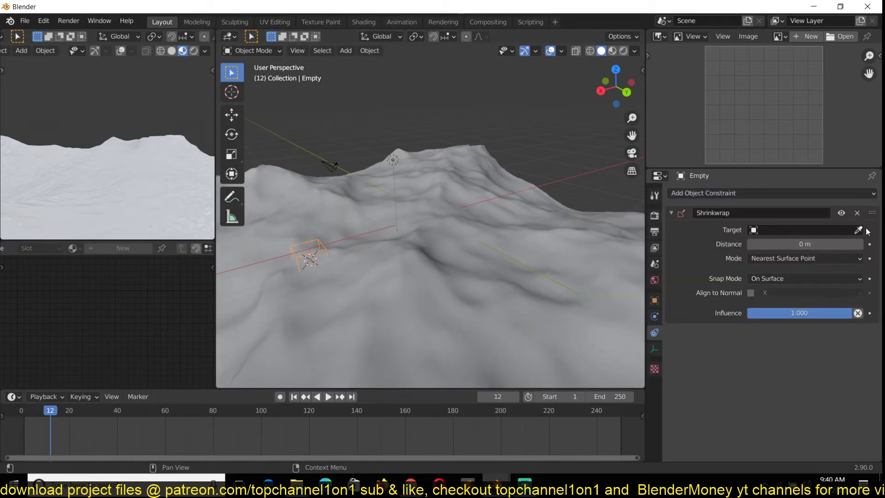
pyautogui.click(416, 291)
pyautogui.moveTo(413, 292); pyautogui.dragTo(476, 301, button='middle')
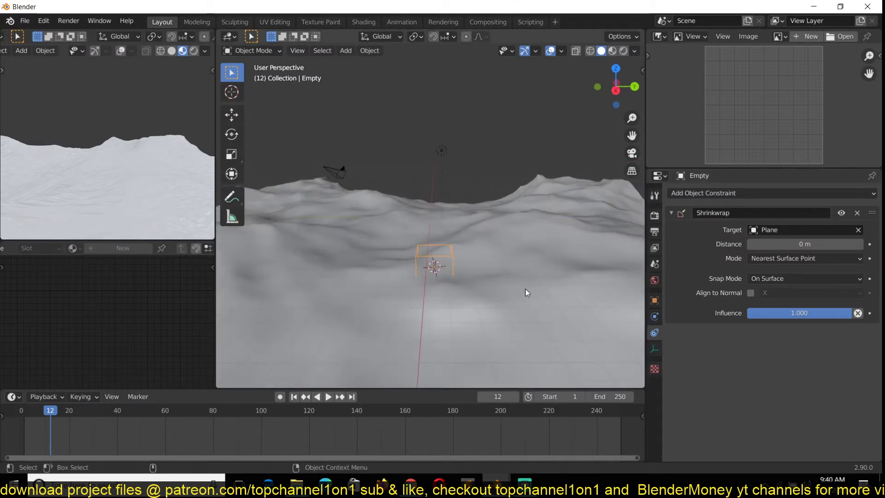
pyautogui.press('space')
pyautogui.moveTo(425, 288); pyautogui.dragTo(386, 280, button='middle')
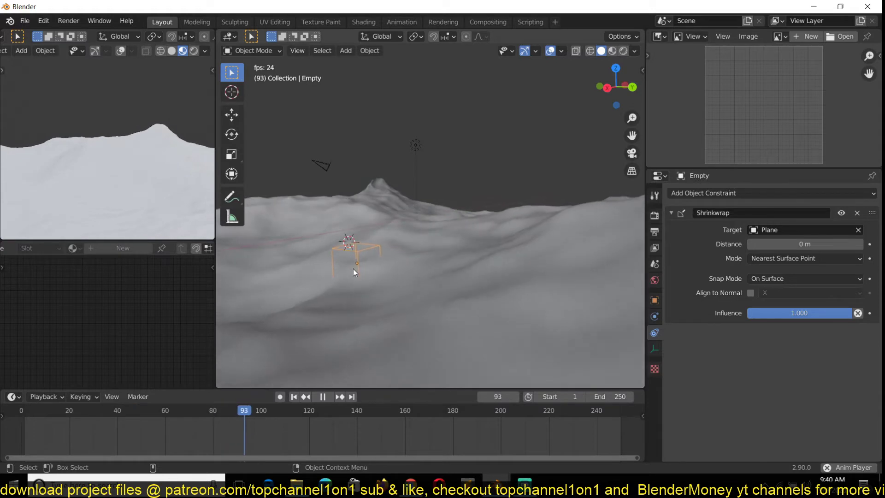
pyautogui.keyDown('shift'); pyautogui.moveTo(353, 270); pyautogui.dragTo(393, 264, button='middle'); pyautogui.keyUp('shift')
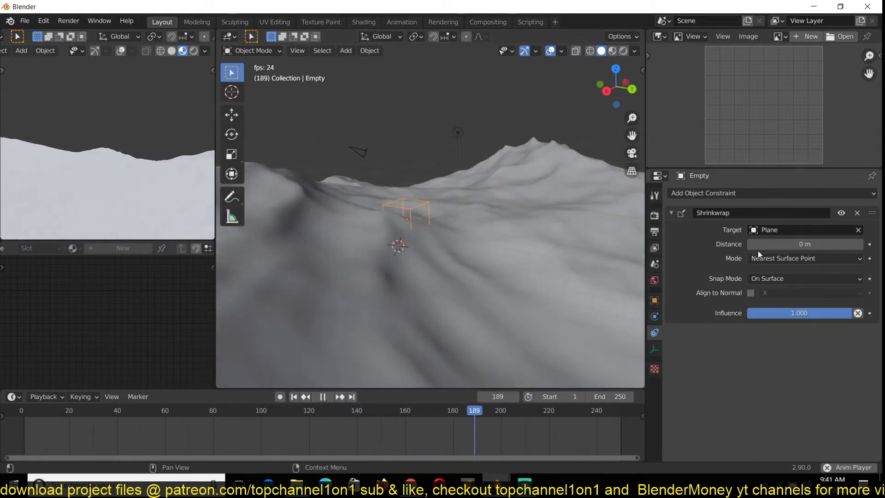
# - Set the empty's Shrinkwrap mode to Target Normal Project and check it during playback
pyautogui.click(770, 259)
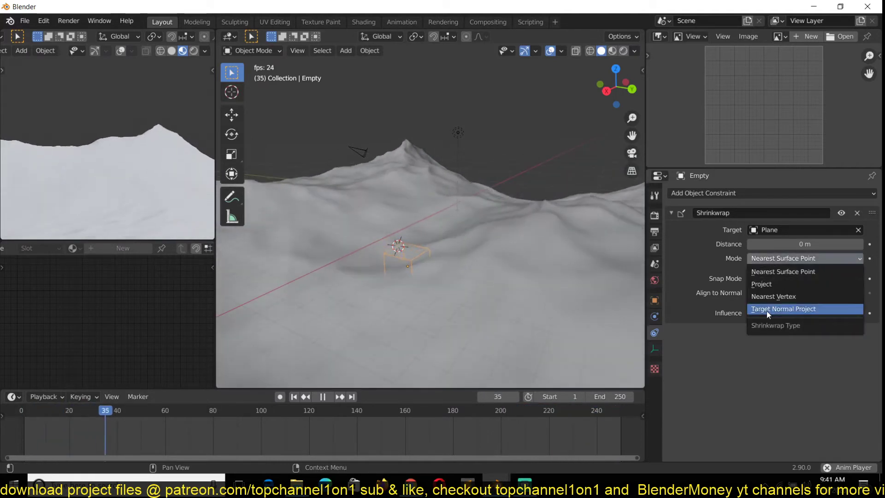
pyautogui.click(767, 311)
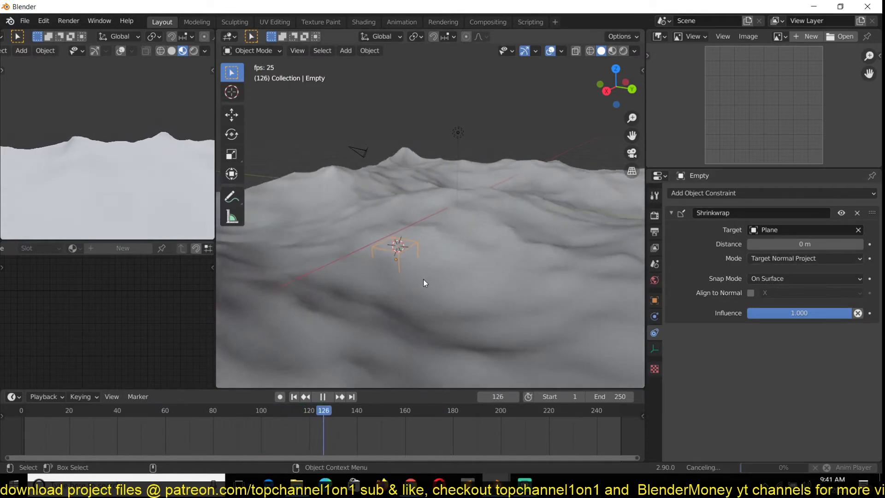
pyautogui.press('space')
# - Move the empty toward the outer edge of the ocean along the X axis side and play the animation to check how it floats
pyautogui.scroll(-6, 423, 281)
pyautogui.moveTo(423, 280); pyautogui.dragTo(369, 302, button='middle')
pyautogui.scroll(5, 407, 284)
pyautogui.scroll(-5, 407, 260)
pyautogui.press('g')
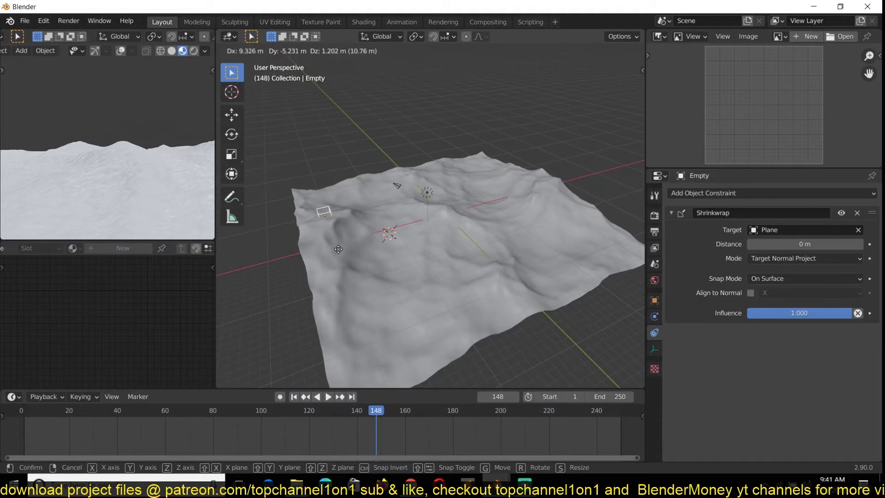
pyautogui.click(341, 253)
pyautogui.moveTo(341, 252); pyautogui.dragTo(406, 240, button='middle')
pyautogui.scroll(3, 407, 239)
pyautogui.press('space')
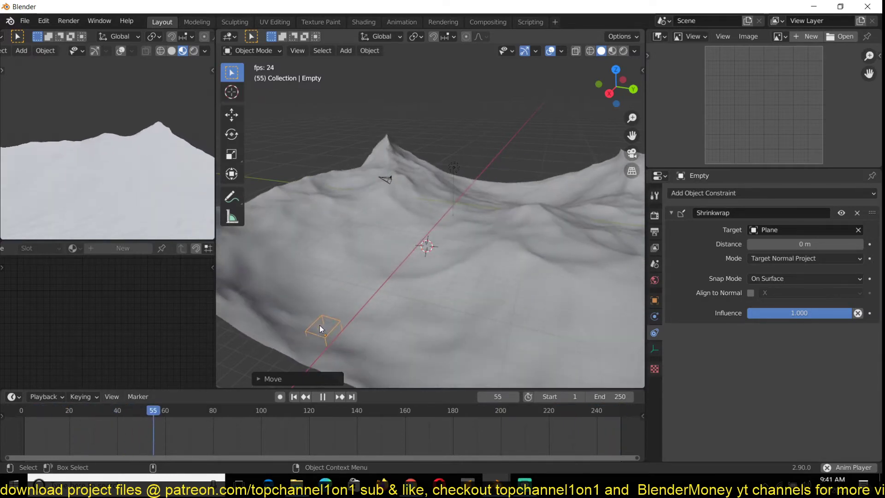
pyautogui.press('space')
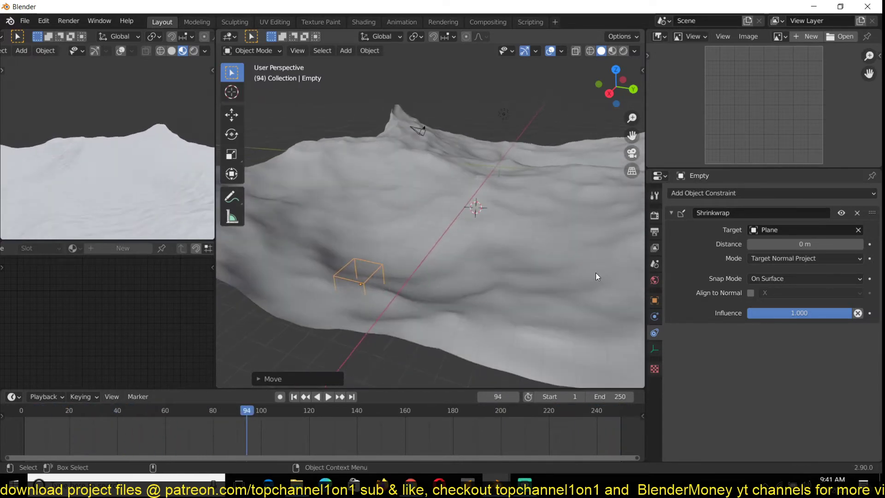
# - Select the ocean Plane and review its Ocean modifier settings against the empty riding on it
pyautogui.click(411, 264)
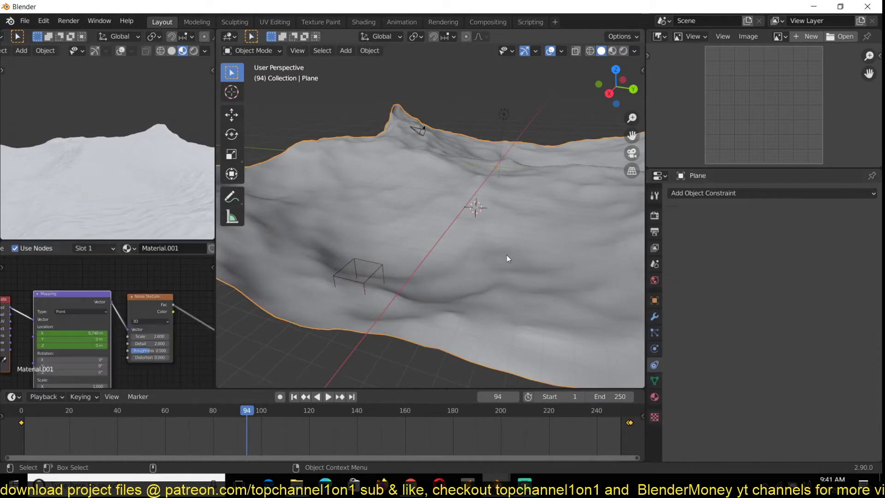
pyautogui.click(654, 317)
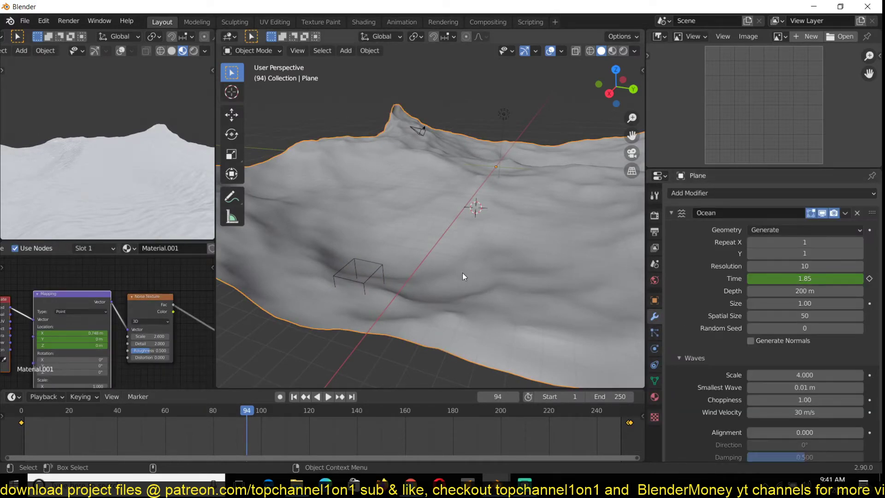
pyautogui.press('z')
pyautogui.click(363, 272)
pyautogui.press('z')
pyautogui.click(516, 284)
pyautogui.press('z')
pyautogui.click(314, 289)
pyautogui.press('z')
pyautogui.click(482, 286)
# - Play and scrub the animation with the empty selected to check how it follows the high waves
pyautogui.click(373, 277)
pyautogui.press('space')
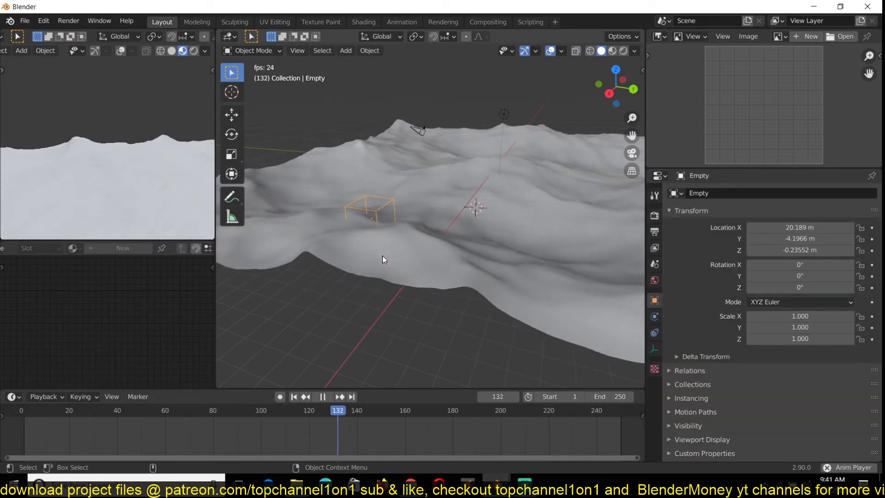
pyautogui.press('space')
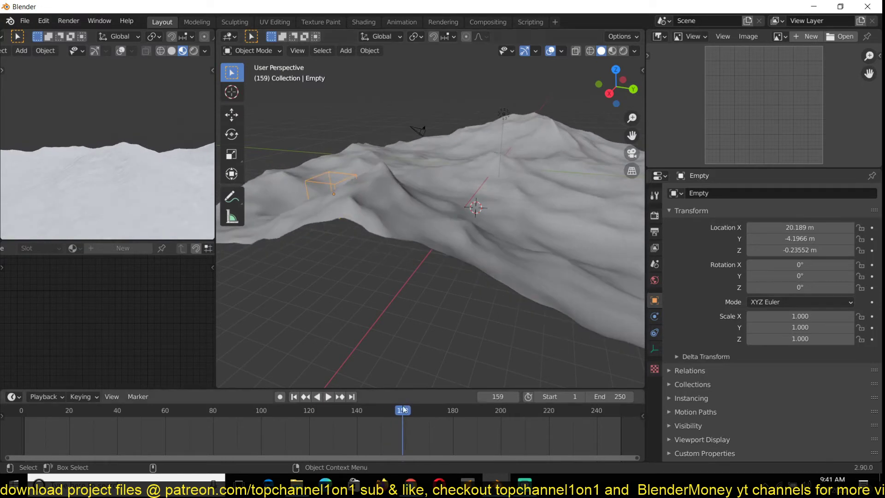
pyautogui.moveTo(138, 430); pyautogui.dragTo(103, 427, button='right')
pyautogui.press('space')
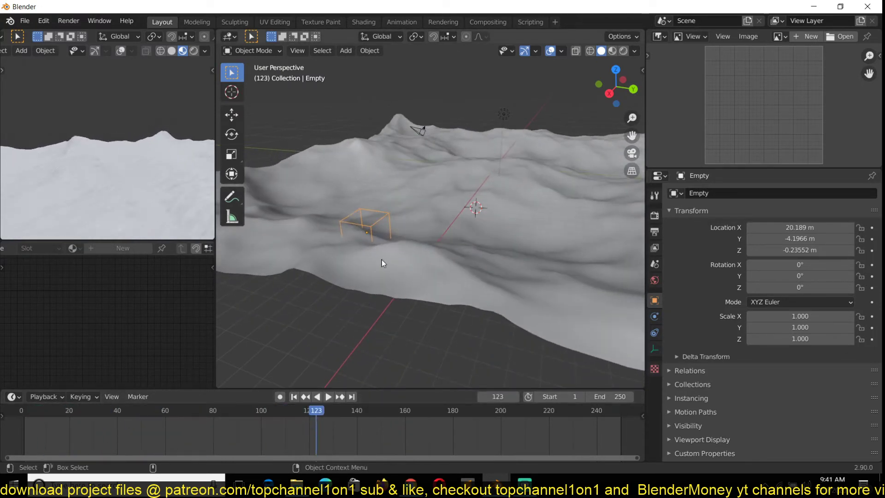
# - Set the ocean Plane's wave Scale to 2.740 in its Ocean modifier
pyautogui.click(383, 264)
pyautogui.moveTo(382, 263); pyautogui.dragTo(332, 238, button='middle')
pyautogui.click(655, 333)
pyautogui.click(654, 317)
pyautogui.moveTo(626, 340); pyautogui.dragTo(487, 225, button='middle')
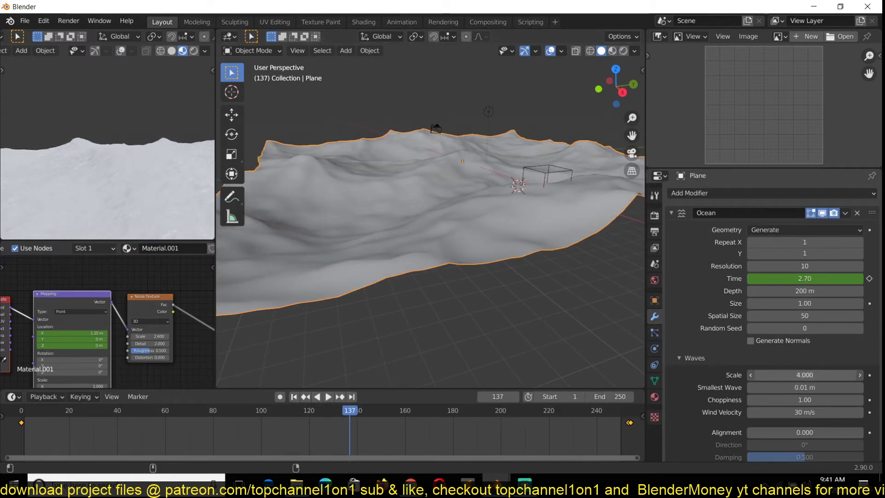
pyautogui.moveTo(806, 375); pyautogui.dragTo(761, 375)
# - Play the animation to check how the empty floats on the lower waves
pyautogui.press('space')
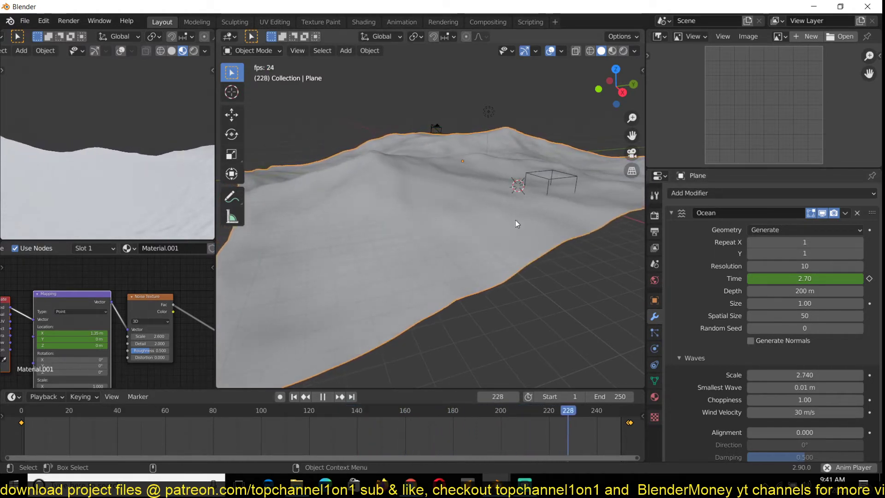
pyautogui.moveTo(530, 219); pyautogui.dragTo(499, 237, button='middle')
pyautogui.press('space')
pyautogui.press('space')
pyautogui.click(499, 273)
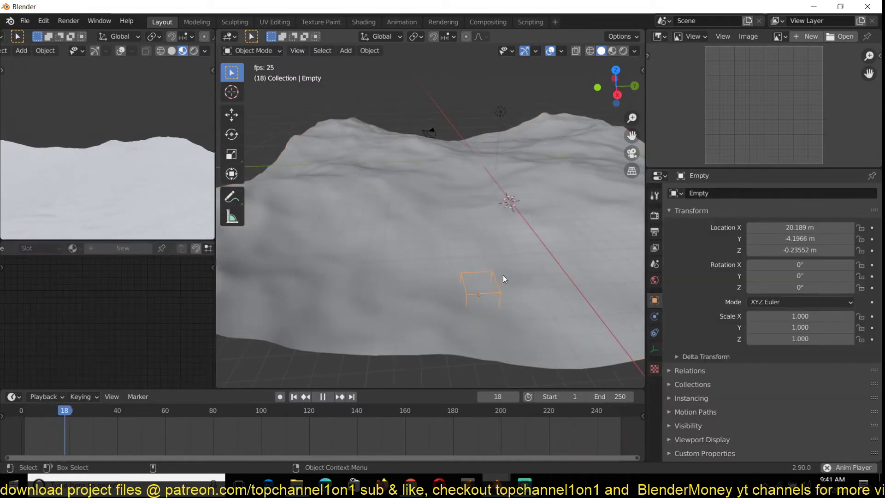
pyautogui.press('space')
# - Set the Ocean modifier's Resolution to 15 on the Plane and play the animation to check it
pyautogui.click(530, 277)
pyautogui.click(817, 267)
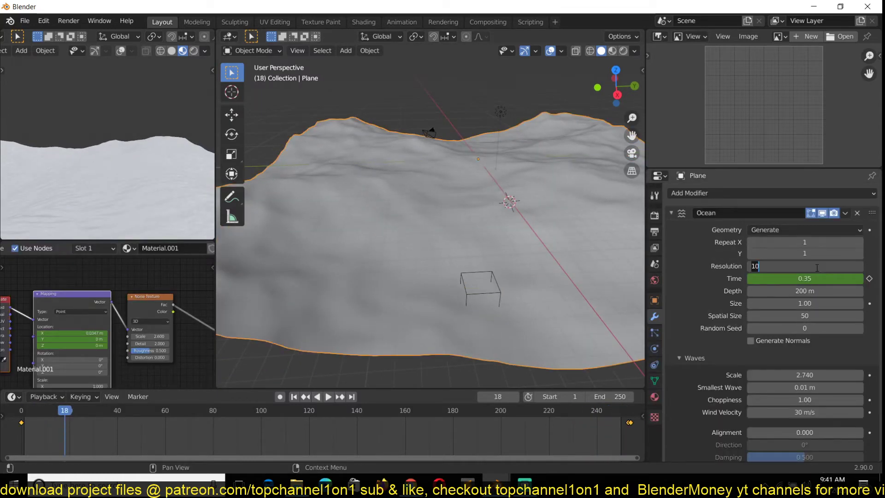
pyautogui.write('15')
pyautogui.press('Return')
pyautogui.press('space')
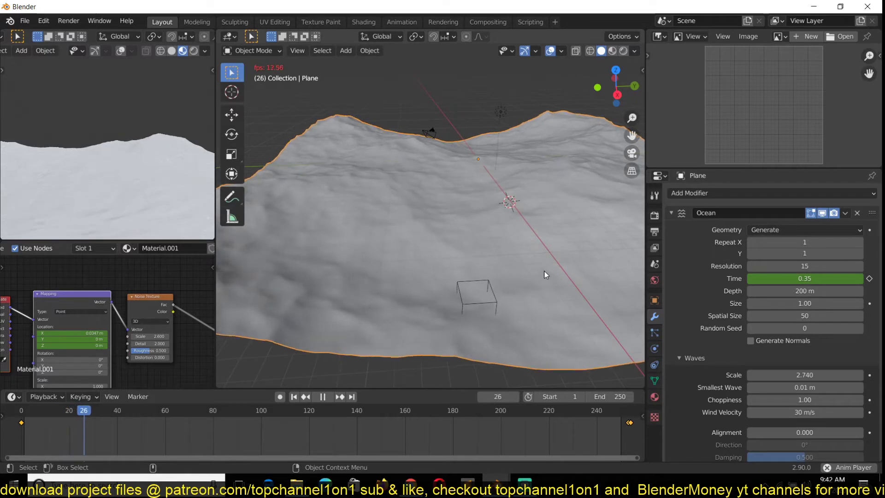
pyautogui.press('space')
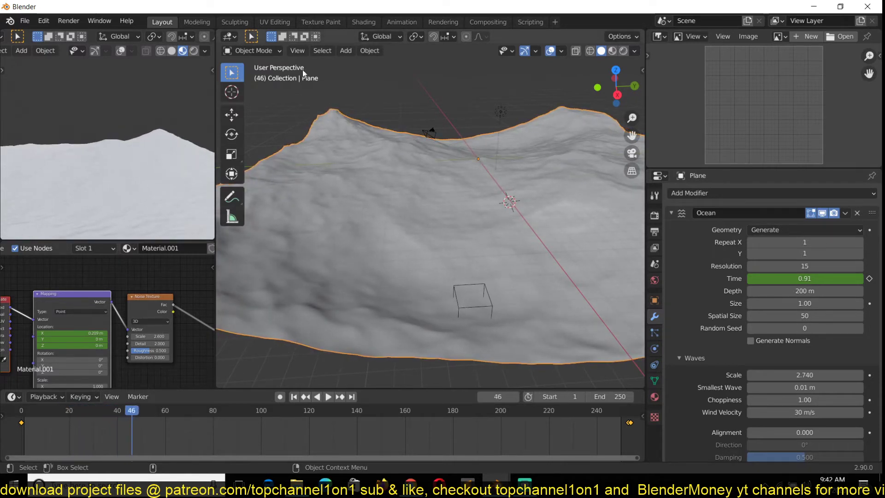
# - Recheck the ocean's Resolution value and play the animation from another angle
pyautogui.click(812, 266)
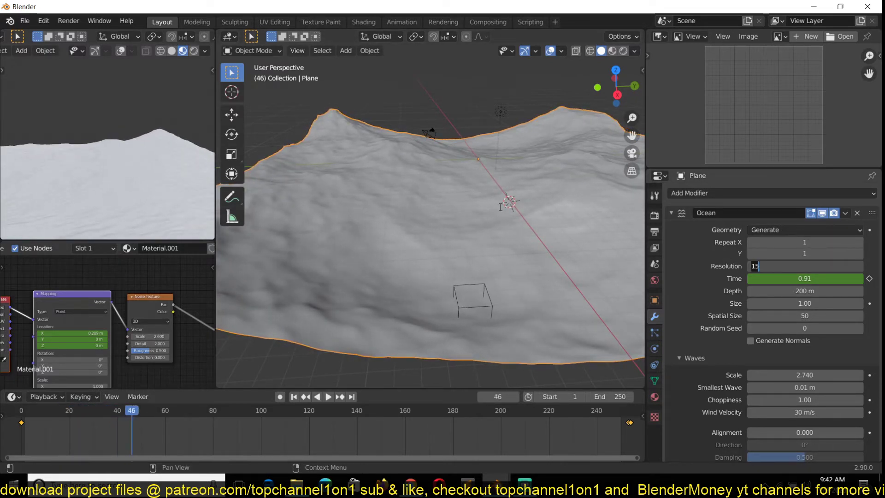
pyautogui.press('Return')
pyautogui.moveTo(399, 197); pyautogui.dragTo(450, 195, button='middle')
pyautogui.press('space')
pyautogui.press('space')
# - Add a torus mesh to the ocean scene at the 3D cursor
pyautogui.keyDown('shift'); pyautogui.moveTo(492, 252); pyautogui.dragTo(381, 225, button='middle'); pyautogui.keyUp('shift')
pyautogui.scroll(3, 482, 219)
pyautogui.hotkey('shift', 'a')
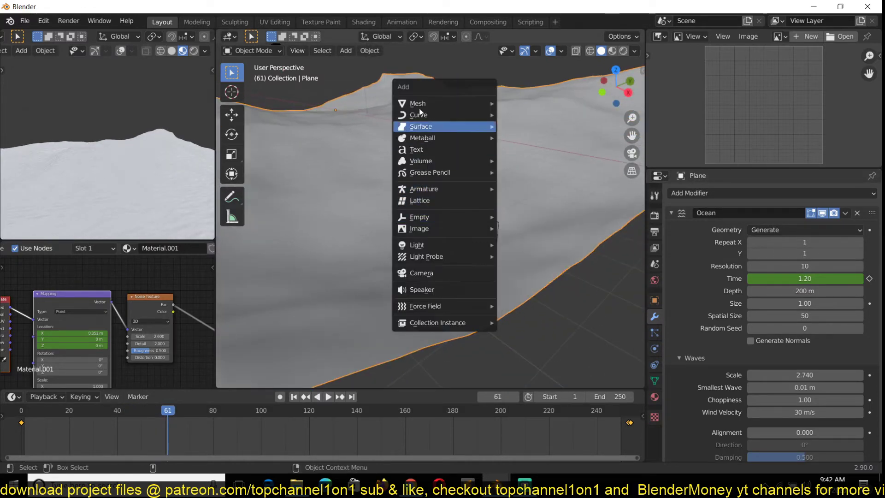
pyautogui.moveTo(479, 104)
pyautogui.click(521, 183)
pyautogui.click(479, 220)
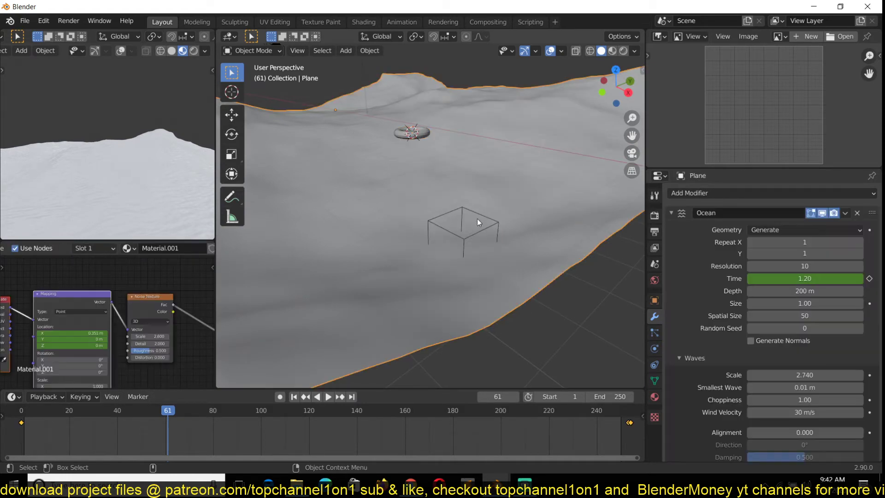
# - Snap the 3D cursor to the empty and snap the torus to the cursor
pyautogui.click(483, 228)
pyautogui.hotkey('shift', 's')
pyautogui.click(480, 267)
pyautogui.click(429, 132)
pyautogui.hotkey('shift', 's')
pyautogui.click(436, 59)
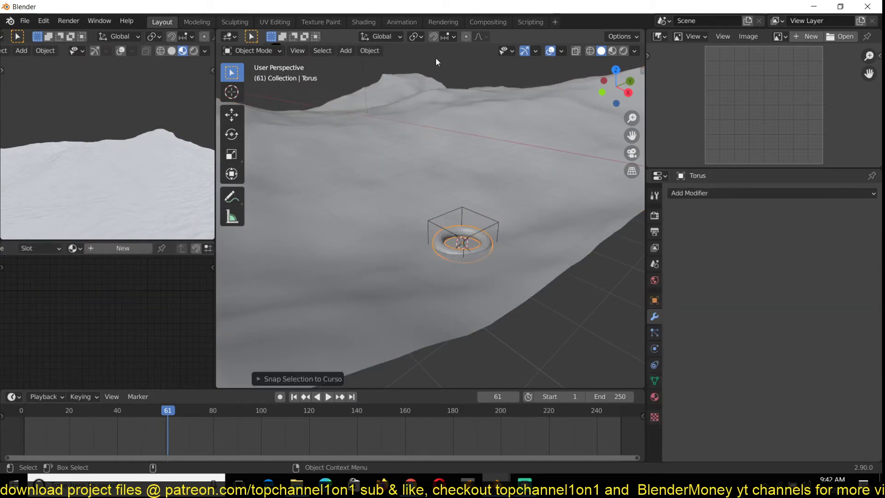
# - Scale the torus up to about the width of the cube-shaped empty
pyautogui.scroll(7, 496, 241)
pyautogui.press('s')
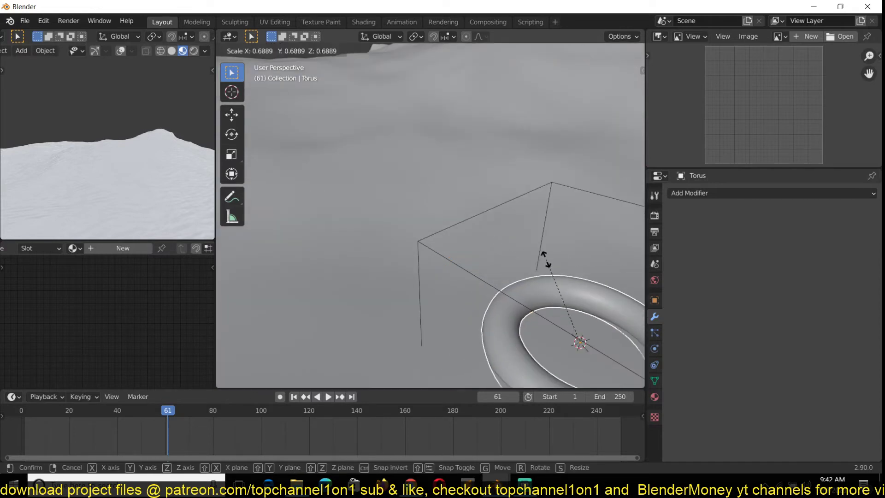
pyautogui.click(474, 224)
# - Parent the torus to the empty as an object
pyautogui.keyDown('shift'); pyautogui.click(502, 204); pyautogui.keyUp('shift')
pyautogui.scroll(-5, 504, 209)
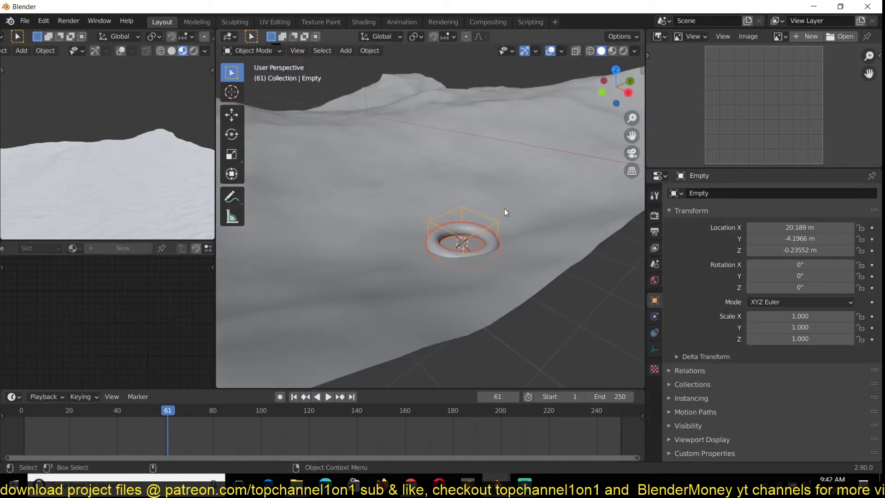
pyautogui.hotkey('ctrl', 'p')
pyautogui.click(504, 208)
# - Play the animation from different angles to check that the torus rides the waves with the empty
pyautogui.press('space')
pyautogui.scroll(5, 509, 225)
pyautogui.hotkey('alt', 'a')
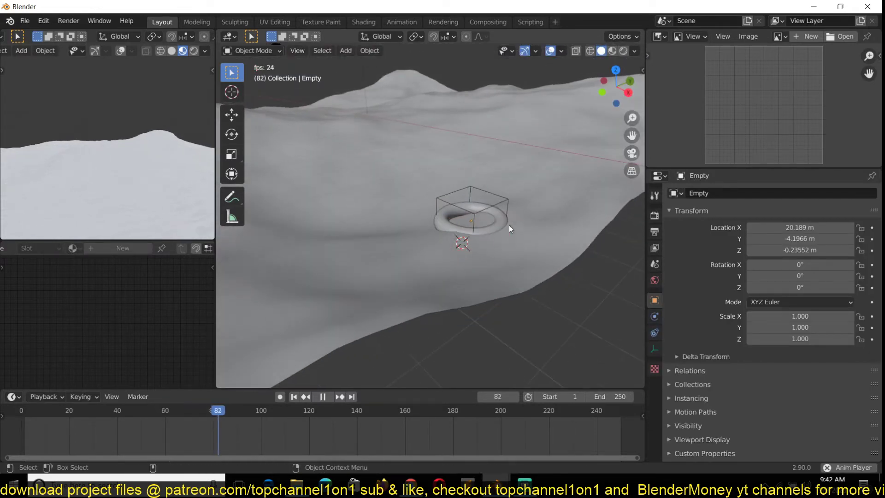
pyautogui.press('space')
pyautogui.moveTo(488, 208); pyautogui.dragTo(566, 198, button='middle')
pyautogui.press('space')
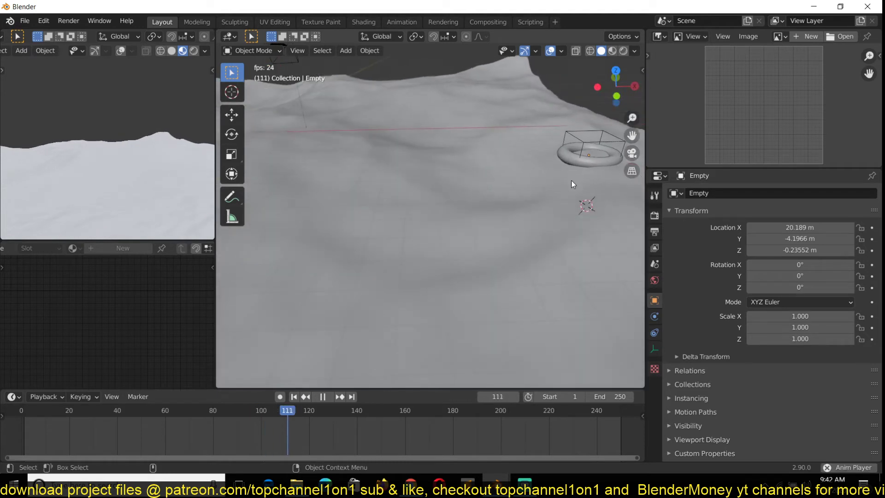
pyautogui.press('space')
# - Select the torus and examine the finished sunset render 0229.jpg as a reference, then close it
pyautogui.click(581, 134)
pyautogui.keyDown('shift'); pyautogui.moveTo(581, 134); pyautogui.dragTo(519, 150, button='middle'); pyautogui.keyUp('shift')
pyautogui.moveTo(497, 482)
pyautogui.click(468, 436)
pyautogui.moveTo(490, 338); pyautogui.dragTo(355, 314)
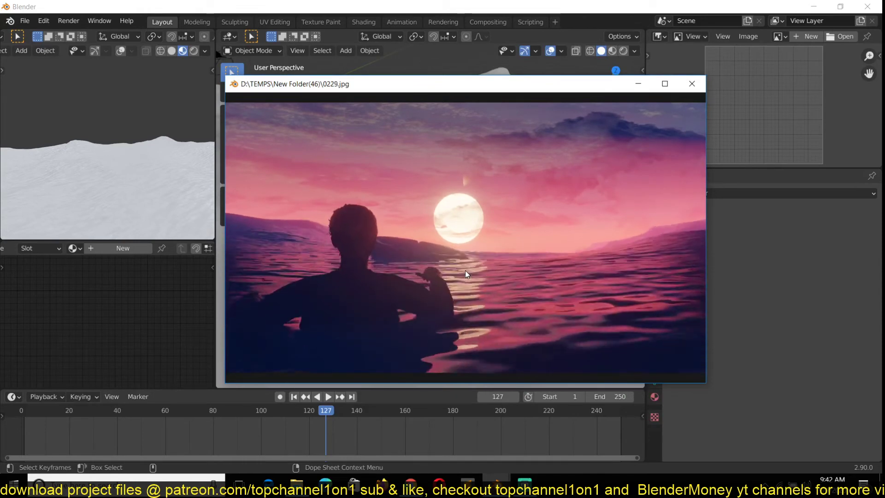
pyautogui.press('Escape')
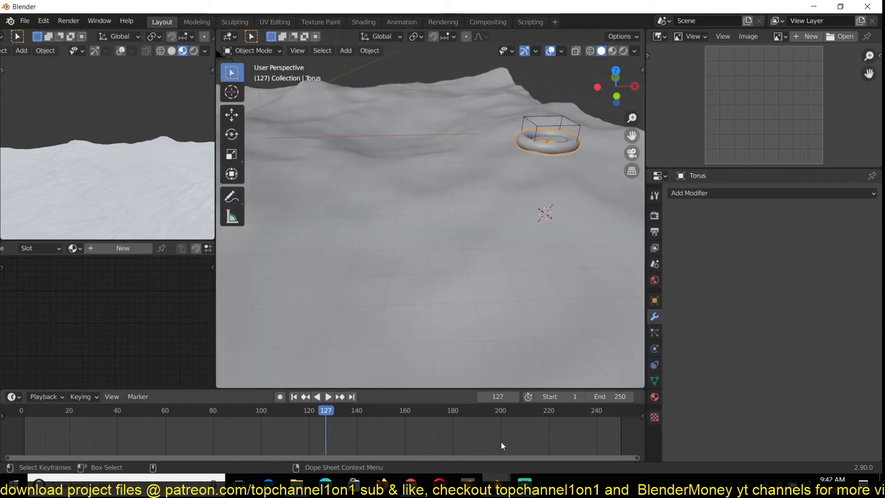
# - Enable Align to Normal on the empty's Shrinkwrap constraint with Z as the track axis
pyautogui.click(577, 125)
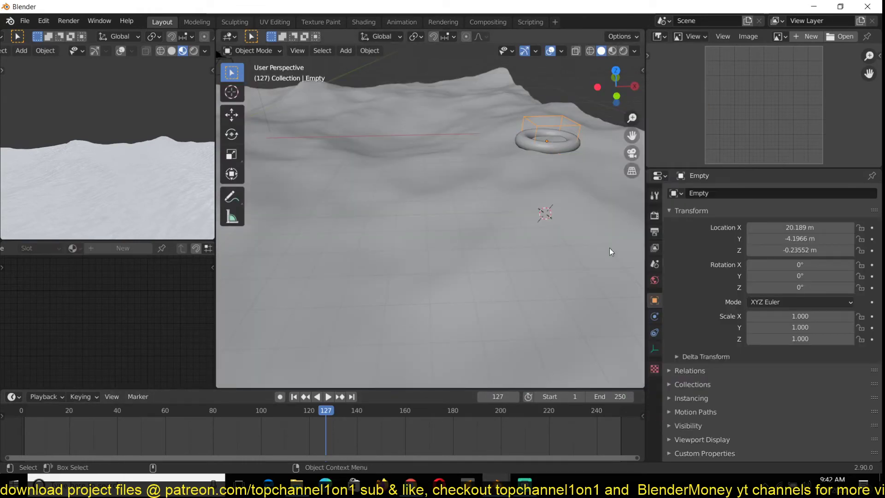
pyautogui.click(655, 332)
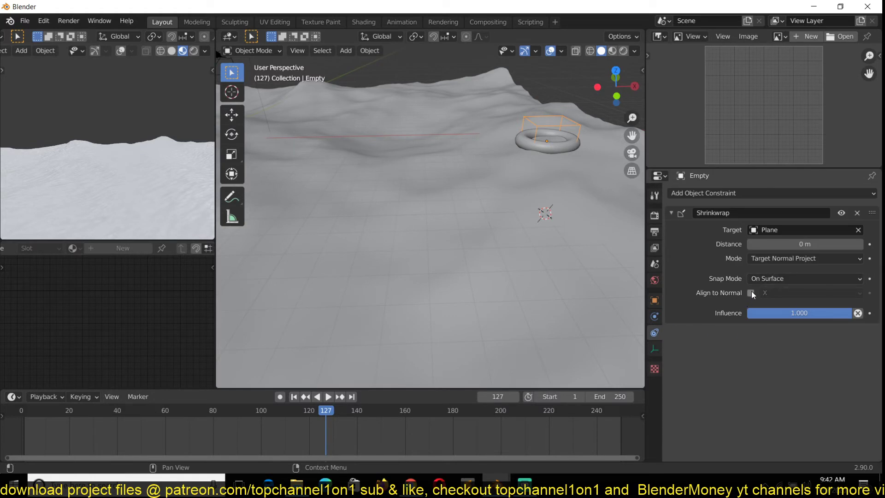
pyautogui.moveTo(458, 141); pyautogui.dragTo(479, 195, button='middle')
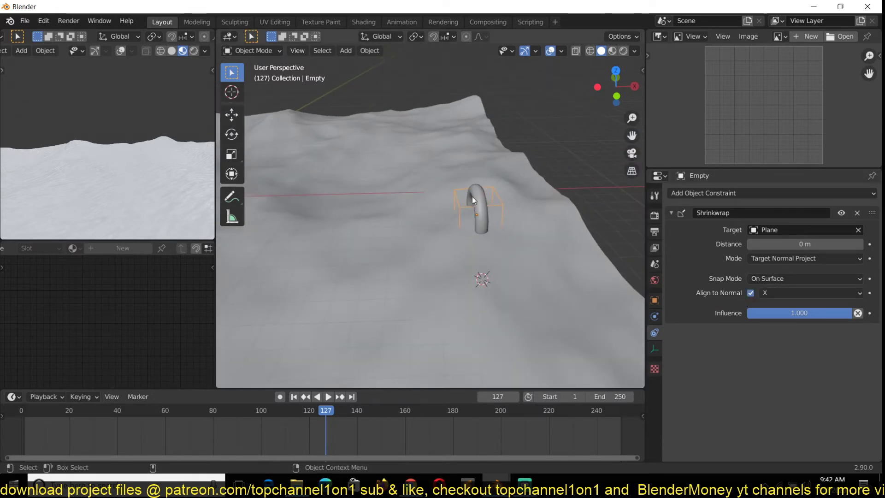
pyautogui.click(786, 290)
pyautogui.click(773, 321)
pyautogui.click(776, 292)
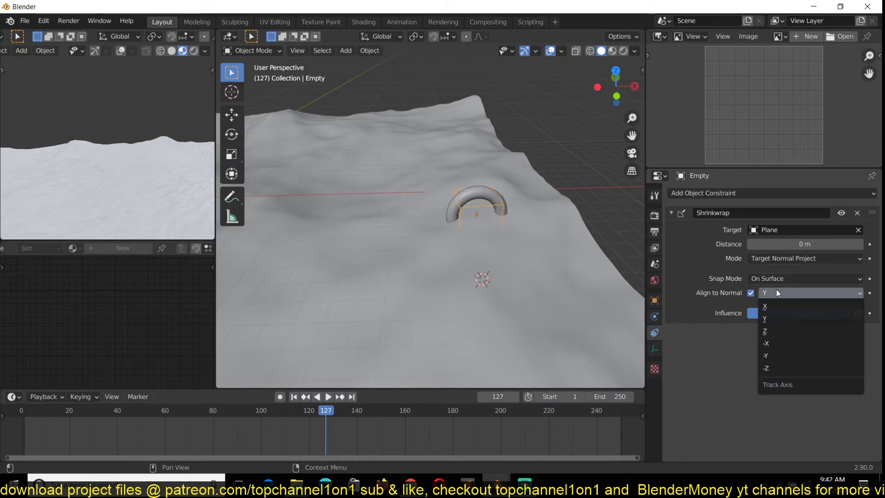
pyautogui.click(774, 331)
# - Play the animation to check the torus's tilt, and set the empty's Shrinkwrap Influence to 0.852
pyautogui.press('space')
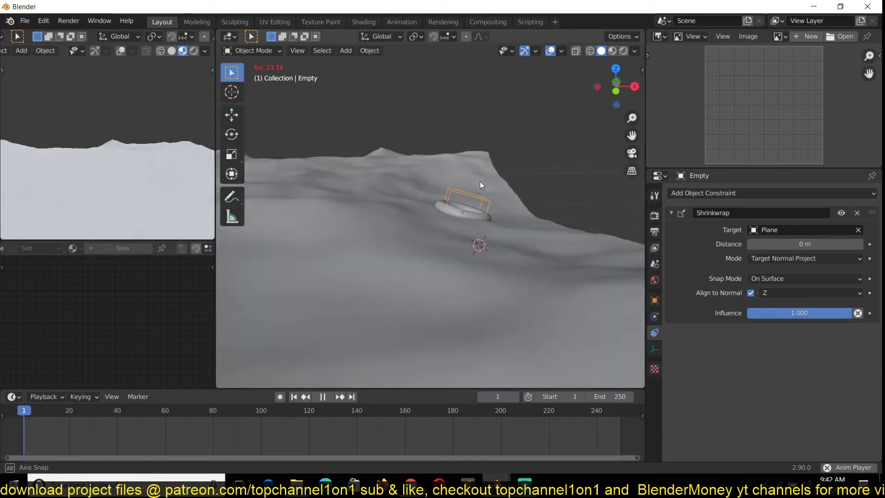
pyautogui.press('space')
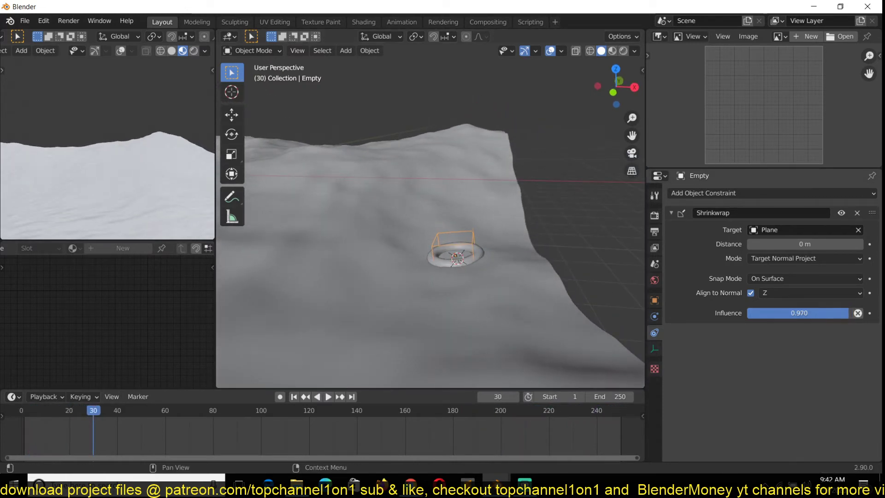
pyautogui.moveTo(834, 313); pyautogui.dragTo(836, 313)
# - Lower the torus slightly along the Z axis so it sits deeper in the water
pyautogui.moveTo(476, 310)
pyautogui.mouseDown(button='middle')
pyautogui.moveTo(478, 280)
pyautogui.moveTo(463, 297)
pyautogui.mouseUp(button='middle')
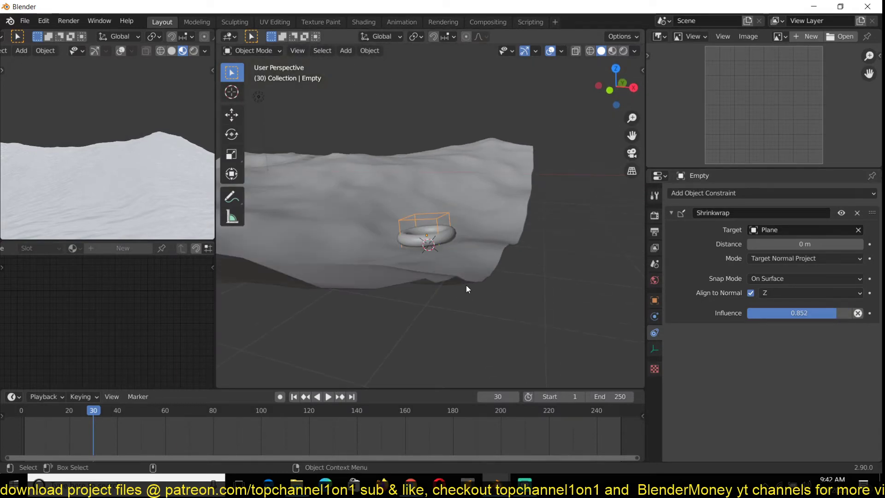
pyautogui.click(440, 236)
pyautogui.press('g')
pyautogui.press('z')
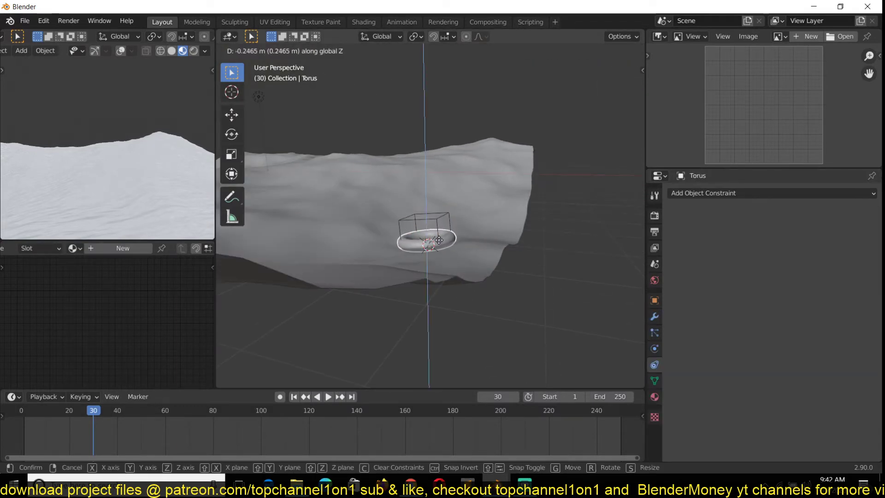
pyautogui.click(439, 244)
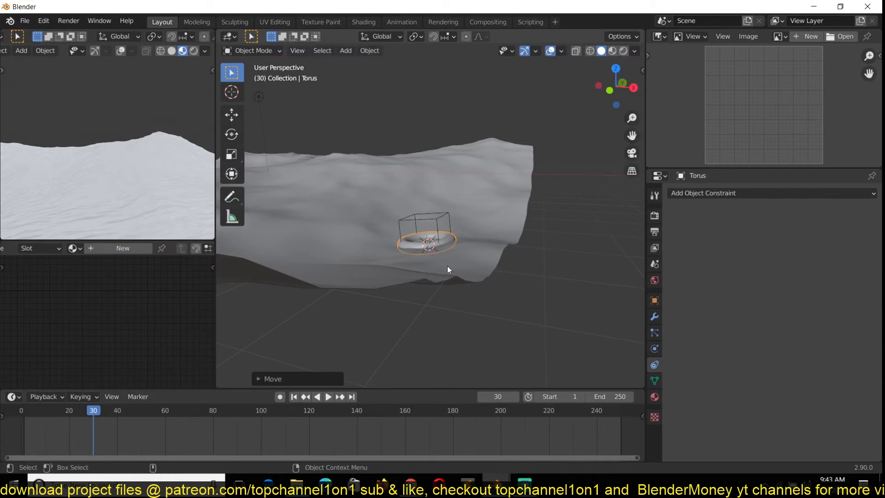
# - Play the animation and view the torus from above to check how deep it floats
pyautogui.press('space')
pyautogui.moveTo(457, 295); pyautogui.dragTo(502, 295, button='middle')
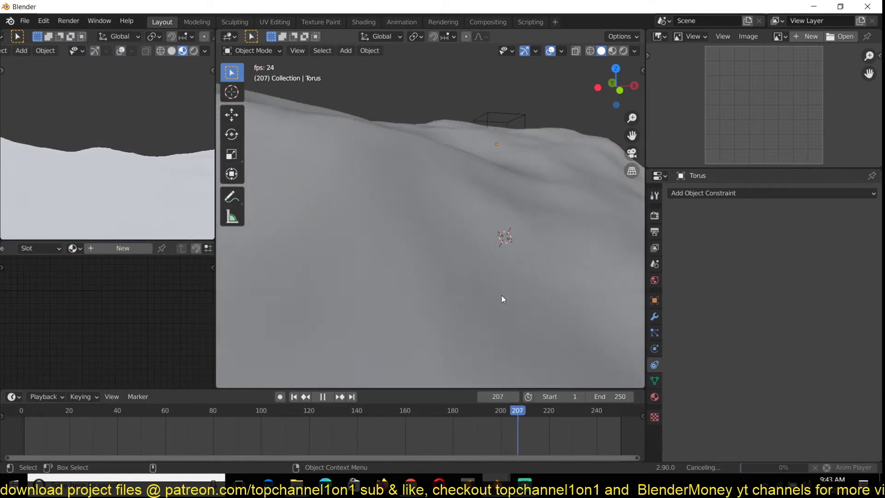
pyautogui.moveTo(501, 170); pyautogui.dragTo(472, 242, button='middle')
pyautogui.scroll(1, 471, 242)
pyautogui.keyDown('shift'); pyautogui.moveTo(471, 277); pyautogui.dragTo(474, 236, button='middle'); pyautogui.keyUp('shift')
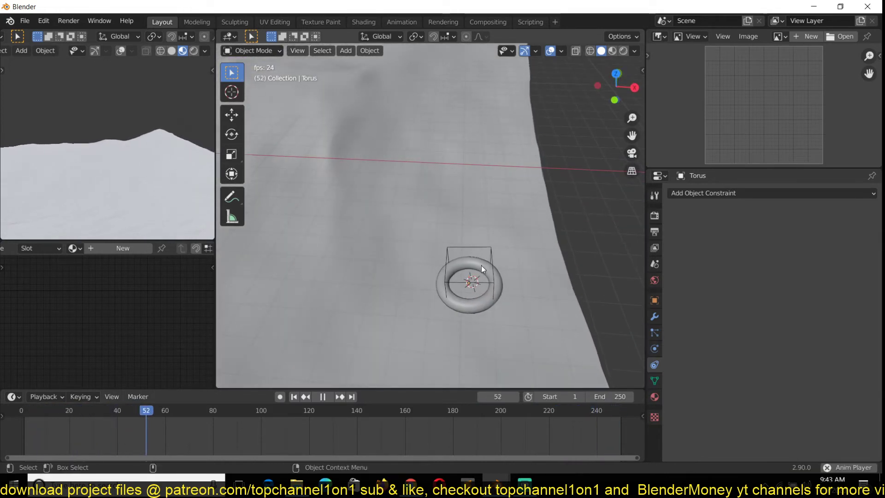
pyautogui.click(509, 256)
pyautogui.press('space')
# - Select the torus and raise it about 0.3 m along the Z axis so it sits higher in the water
pyautogui.click(443, 212)
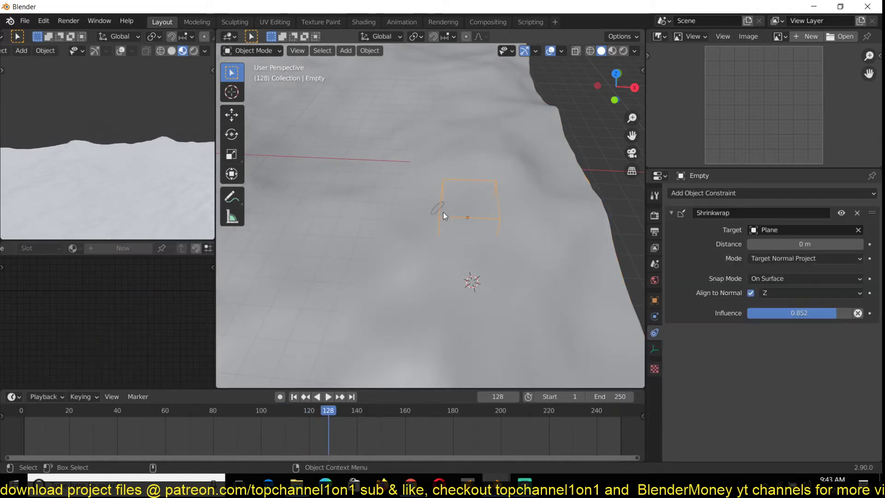
pyautogui.click(438, 208)
pyautogui.click(462, 212)
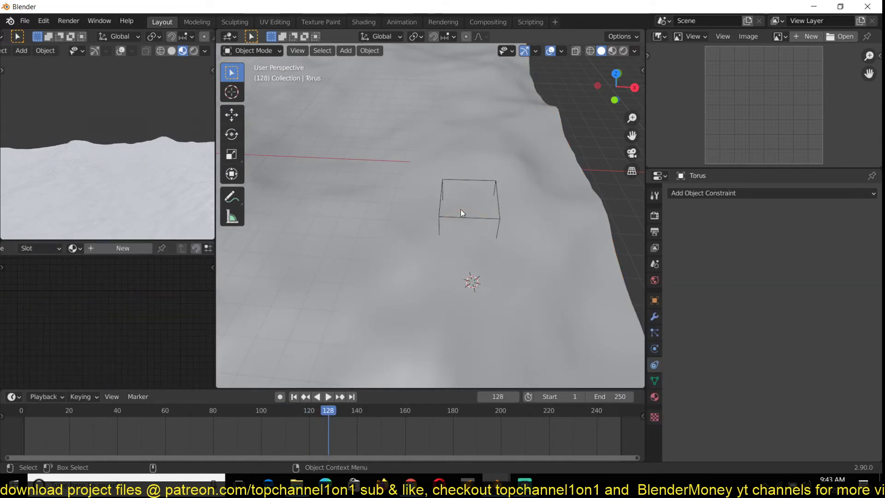
pyautogui.click(434, 209)
pyautogui.click(434, 209)
pyautogui.press('g')
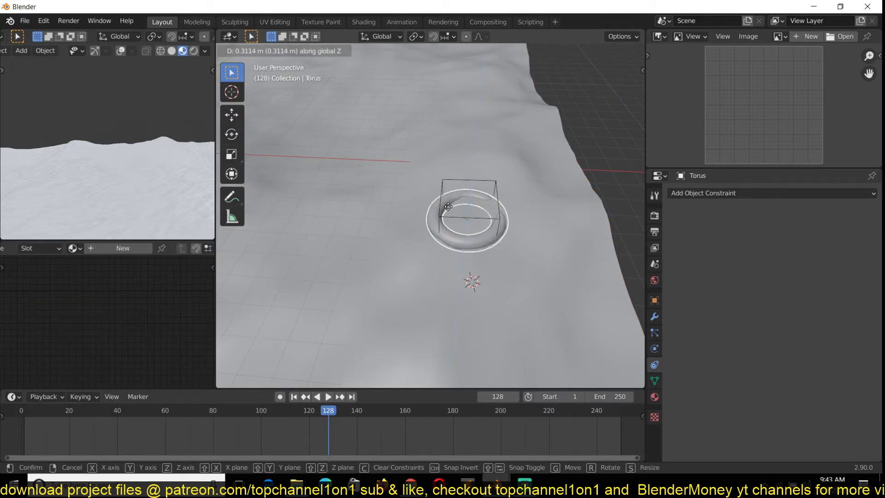
pyautogui.click(449, 204)
# - Play the animation to check how the raised torus rides the waves
pyautogui.press('space')
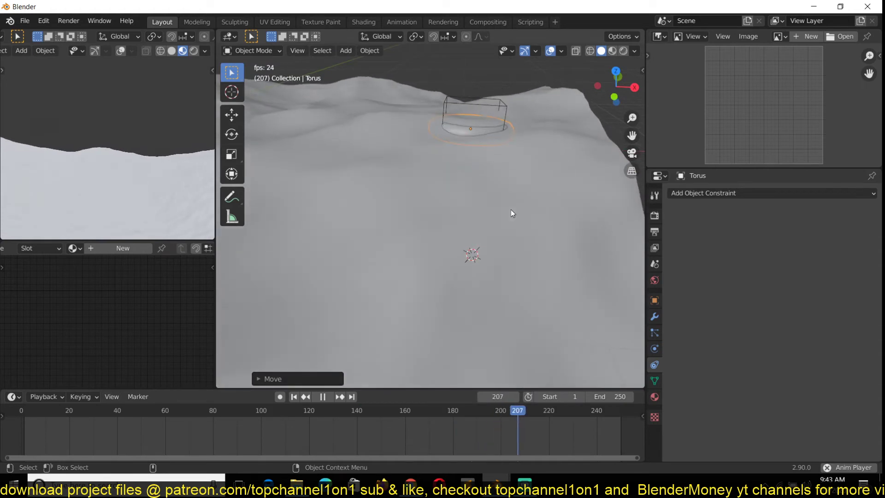
pyautogui.press('space')
pyautogui.moveTo(510, 213); pyautogui.dragTo(484, 221, button='middle')
# - Set the Snap Mode of the empty's Shrinkwrap constraint to Above Surface
pyautogui.click(473, 135)
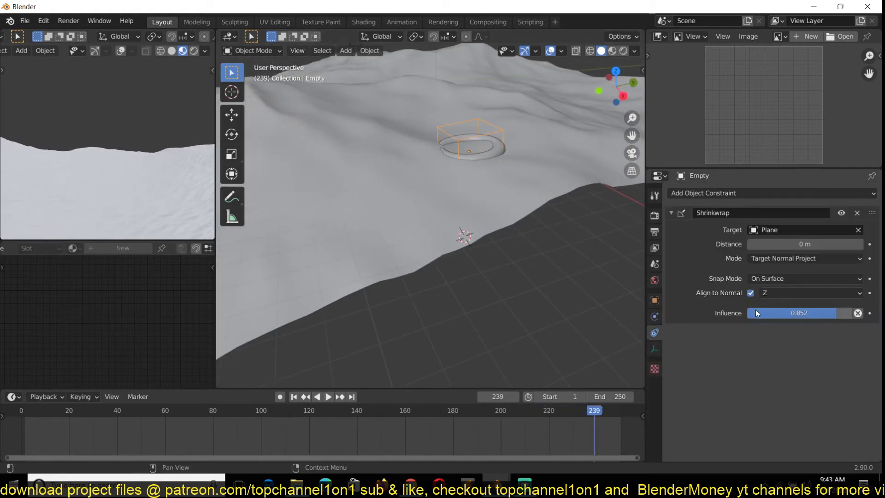
pyautogui.click(784, 278)
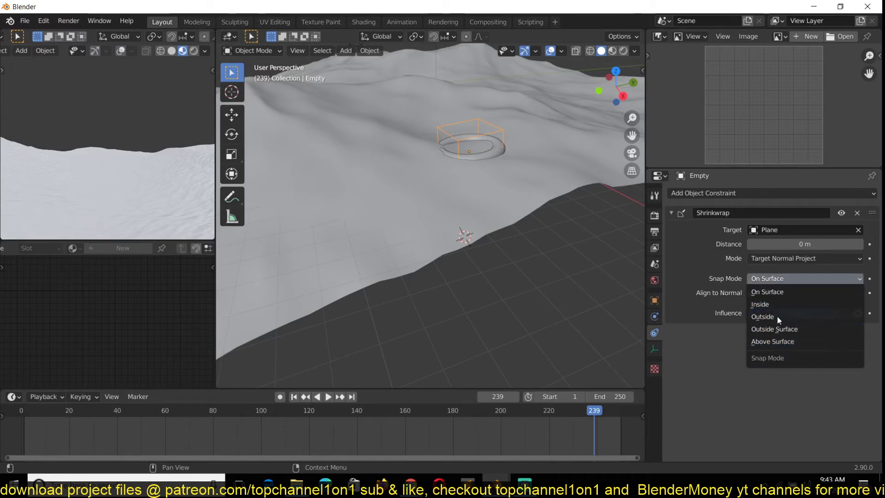
pyautogui.click(778, 340)
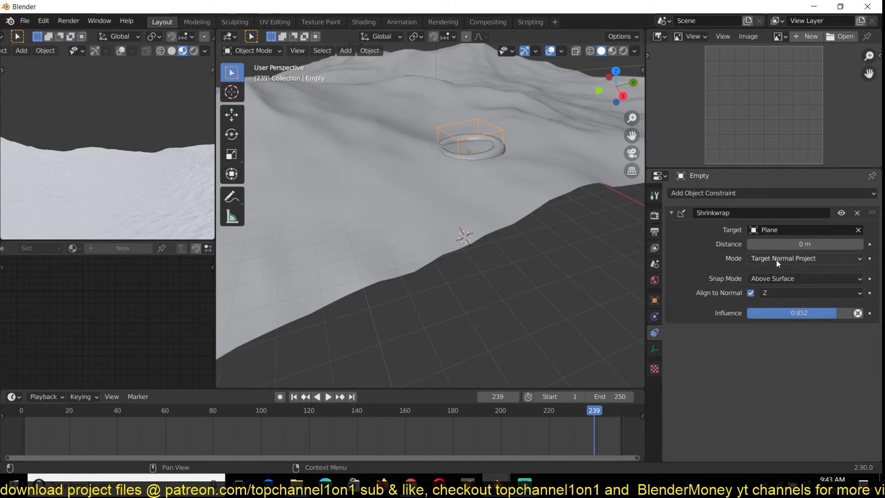
# - Play the animation and view it from the water's edge to check the empty's motion with the new snap mode
pyautogui.press('space')
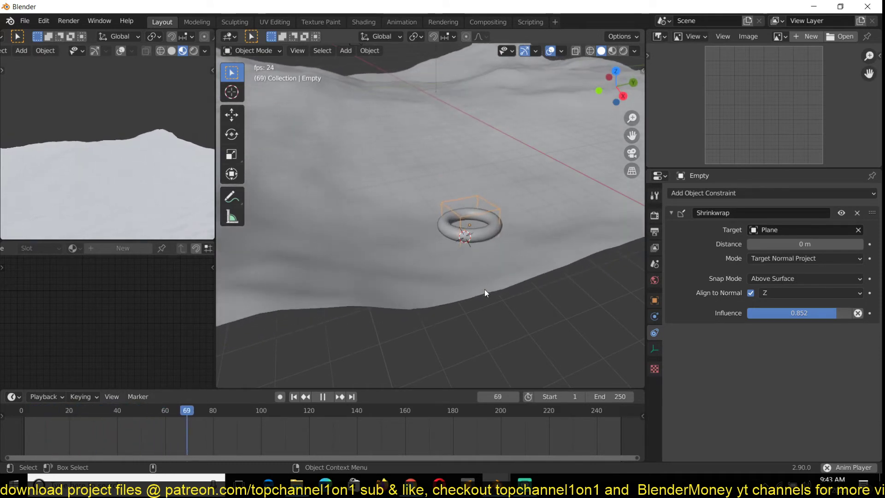
pyautogui.moveTo(485, 289); pyautogui.dragTo(537, 254, button='middle')
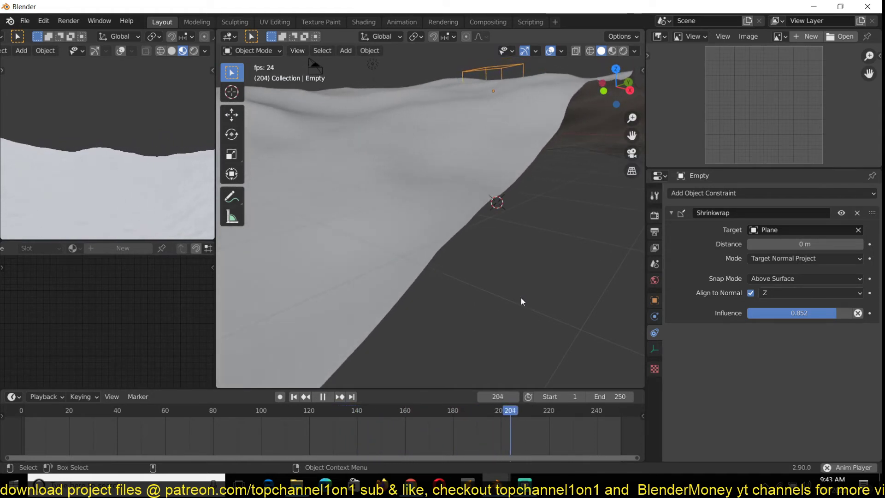
pyautogui.press('space')
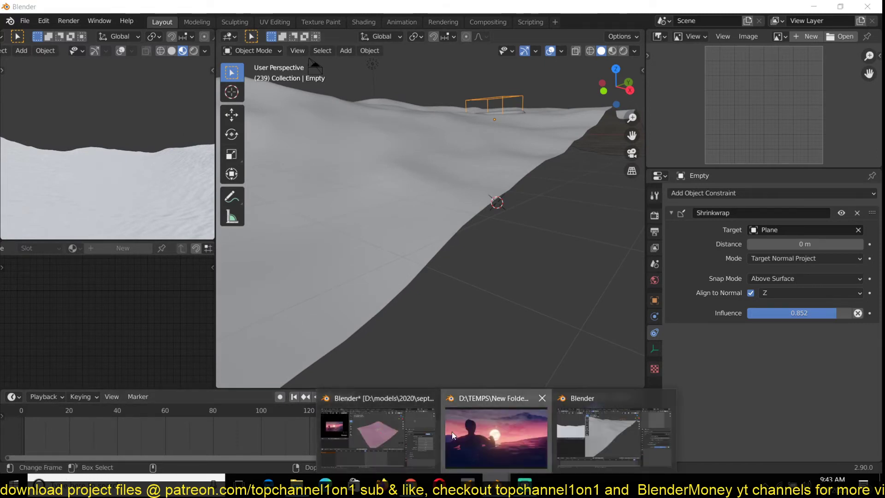
# - View the rendered sunset animation as a reference for the floating figure, and return to the practice scene
pyautogui.click(493, 433)
pyautogui.moveTo(496, 483)
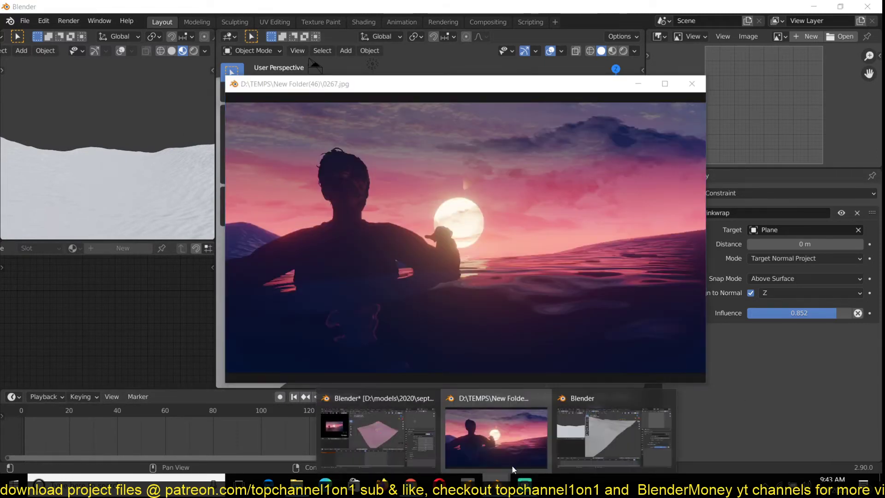
pyautogui.click(613, 435)
# - Move the empty with its torus farther across the water surface and play the animation to check its motion there
pyautogui.moveTo(488, 148); pyautogui.dragTo(448, 250, button='middle')
pyautogui.press('g')
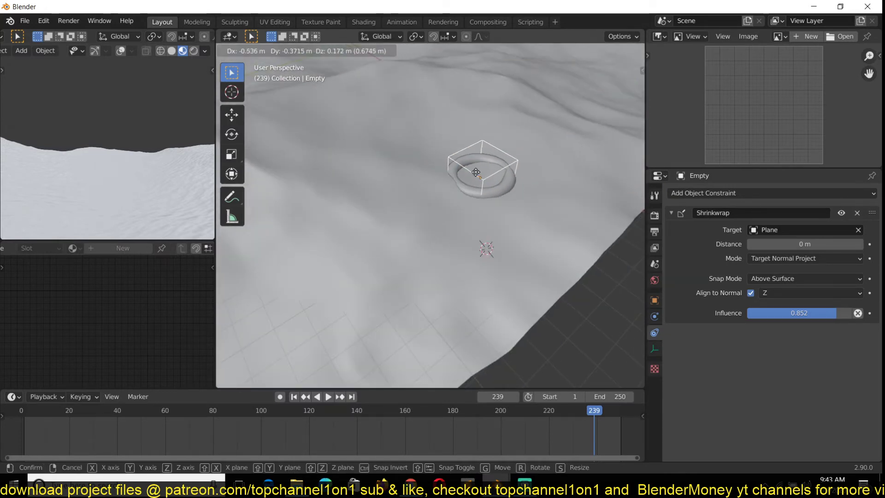
pyautogui.click(425, 150)
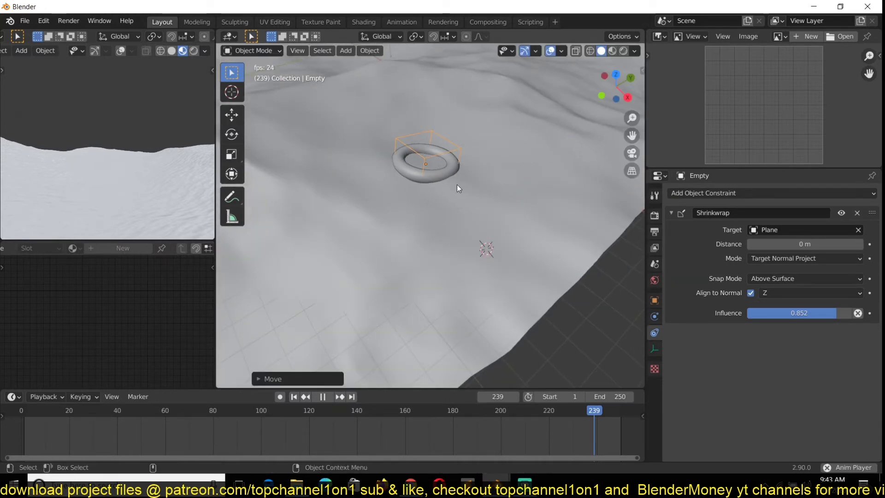
pyautogui.press('space')
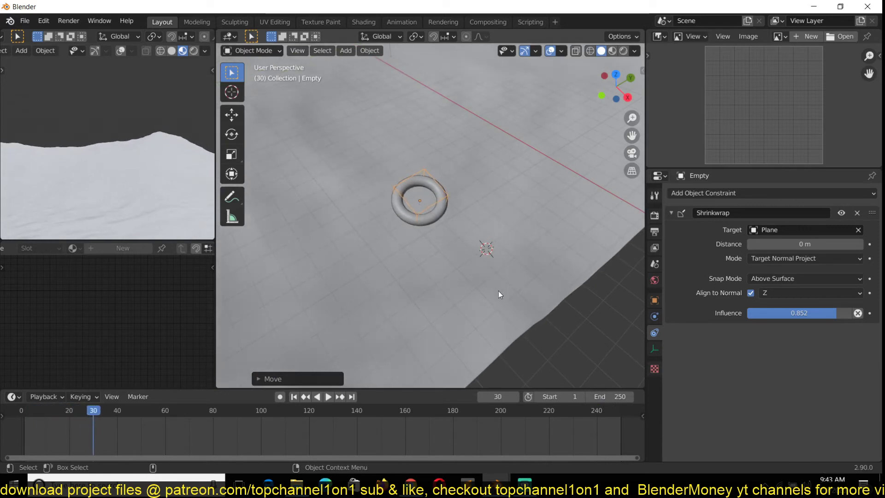
pyautogui.press('space')
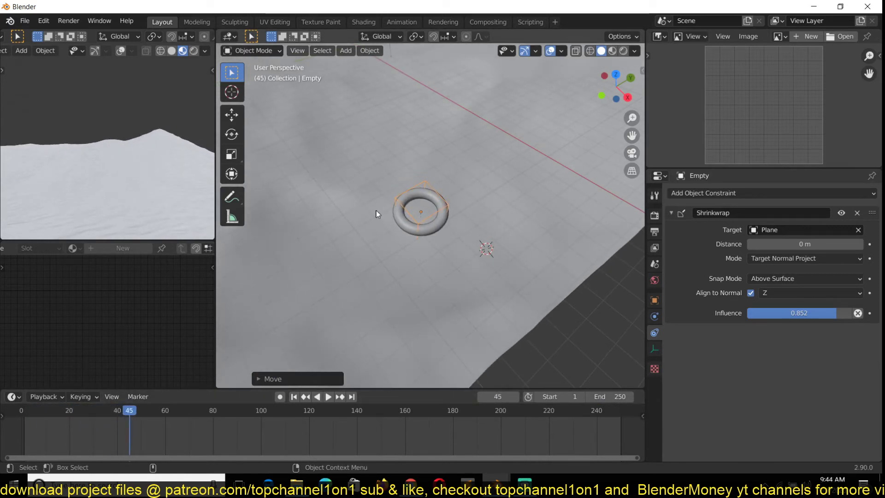
pyautogui.moveTo(374, 216); pyautogui.dragTo(434, 190, button='middle')
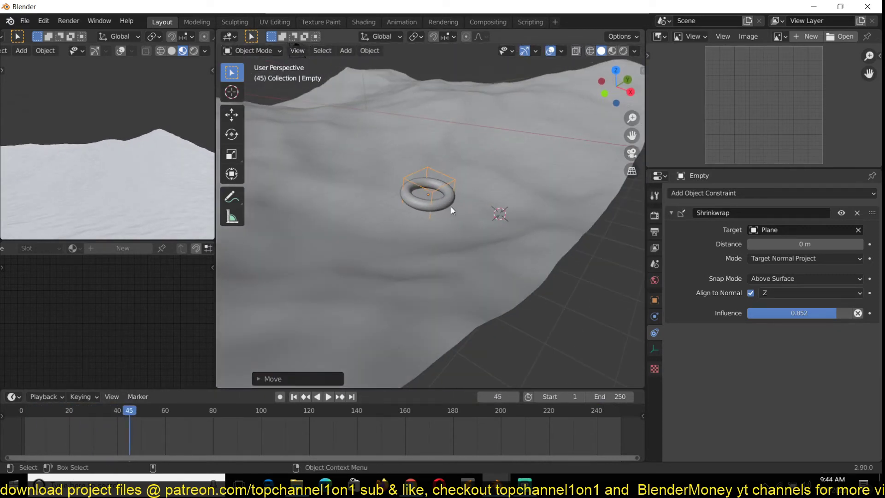
pyautogui.moveTo(456, 219); pyautogui.dragTo(480, 223, button='middle')
# - Watch the rendered animation again to examine how the figure rises and falls with the waves
pyautogui.click(495, 483)
pyautogui.click(486, 443)
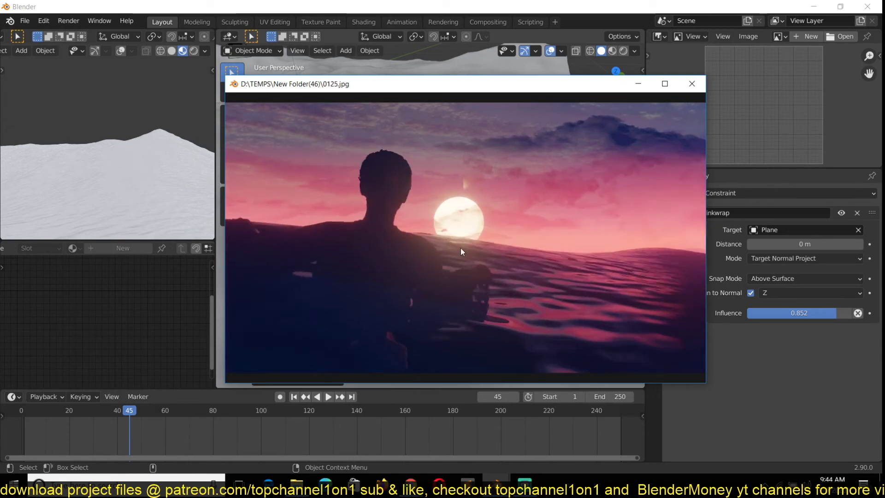
pyautogui.press('Escape')
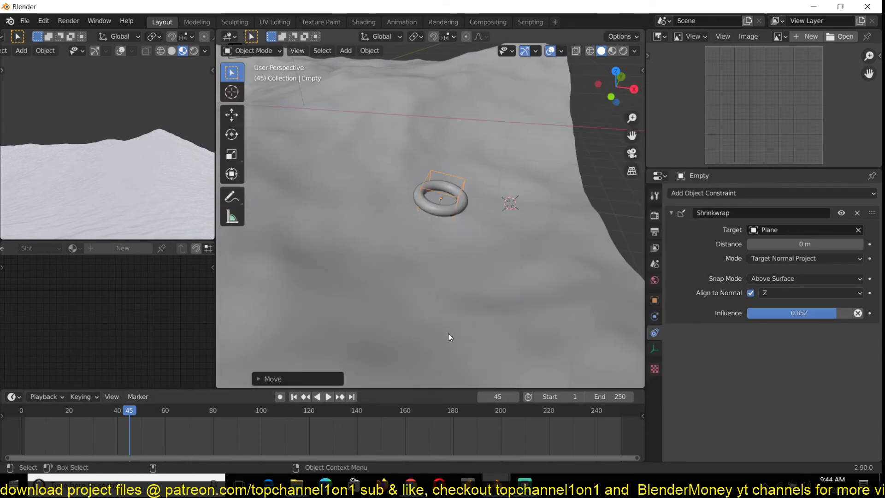
# - Play a short part of the animation and examine the torus and its empty up close from several angles
pyautogui.click(470, 289)
pyautogui.moveTo(479, 244); pyautogui.dragTo(524, 210, button='middle')
pyautogui.press('space')
pyautogui.press('space')
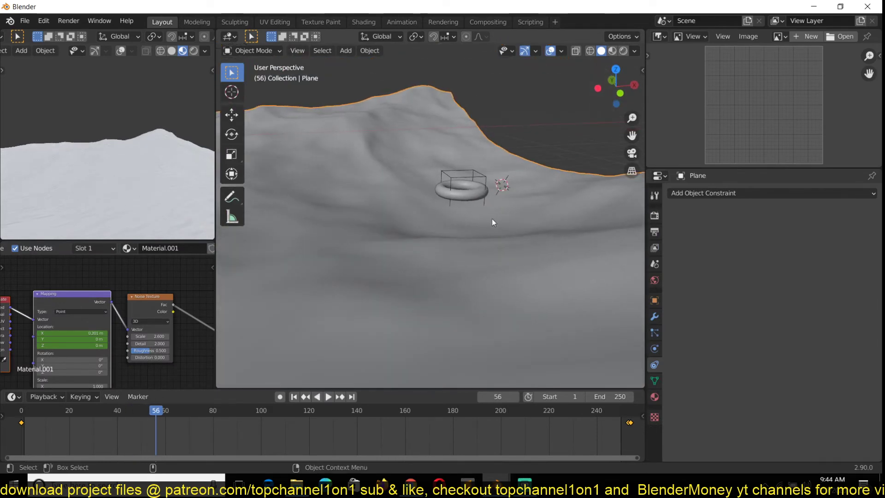
pyautogui.scroll(4, 475, 220)
pyautogui.moveTo(466, 223); pyautogui.dragTo(530, 138, button='middle')
pyautogui.click(508, 152)
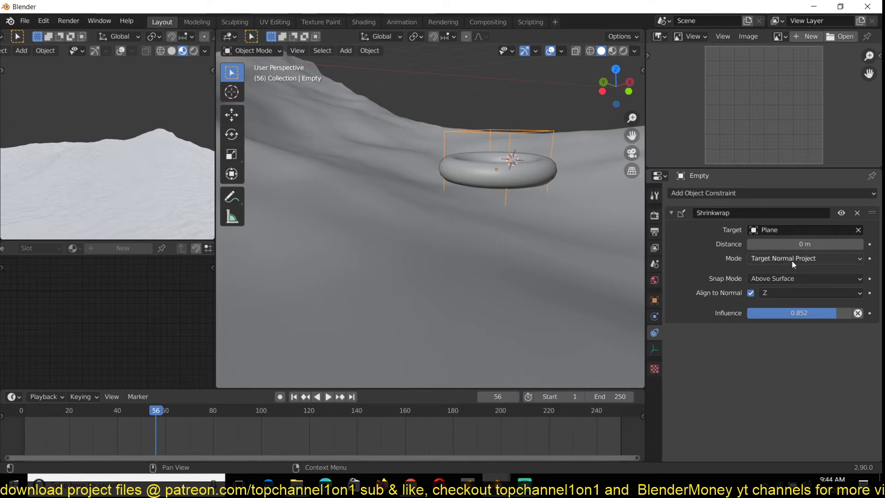
pyautogui.click(523, 276)
pyautogui.moveTo(522, 276); pyautogui.dragTo(396, 145, button='middle')
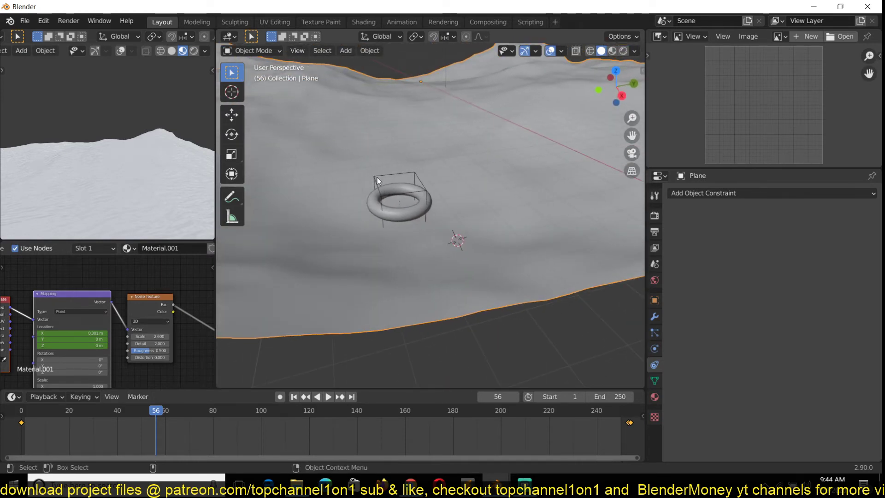
# - Sketch annotation strokes around the torus showing curved wave profiles with tilted boxes on their crests
pyautogui.click(238, 196)
pyautogui.moveTo(293, 199); pyautogui.dragTo(411, 136)
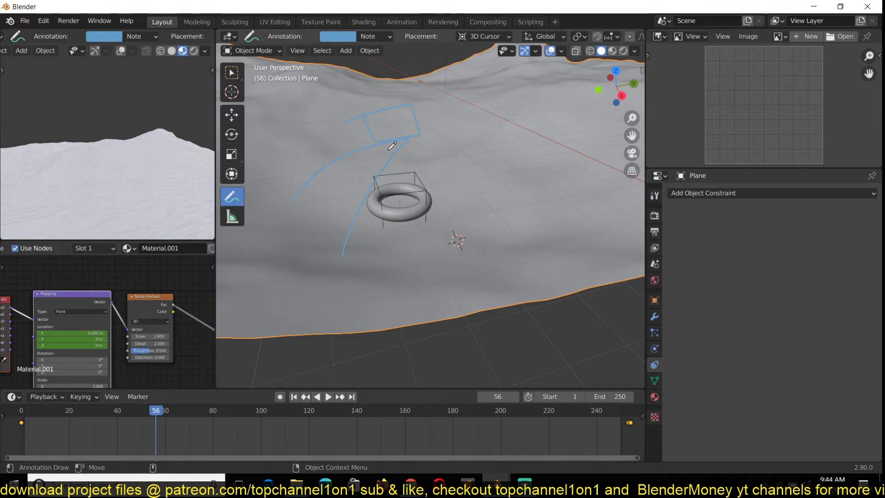
pyautogui.moveTo(378, 116); pyautogui.dragTo(386, 114)
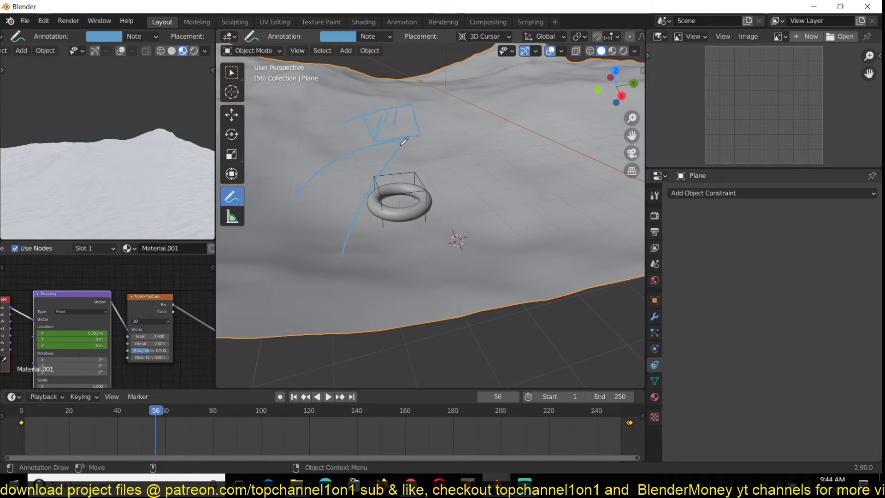
pyautogui.moveTo(405, 143); pyautogui.dragTo(416, 131)
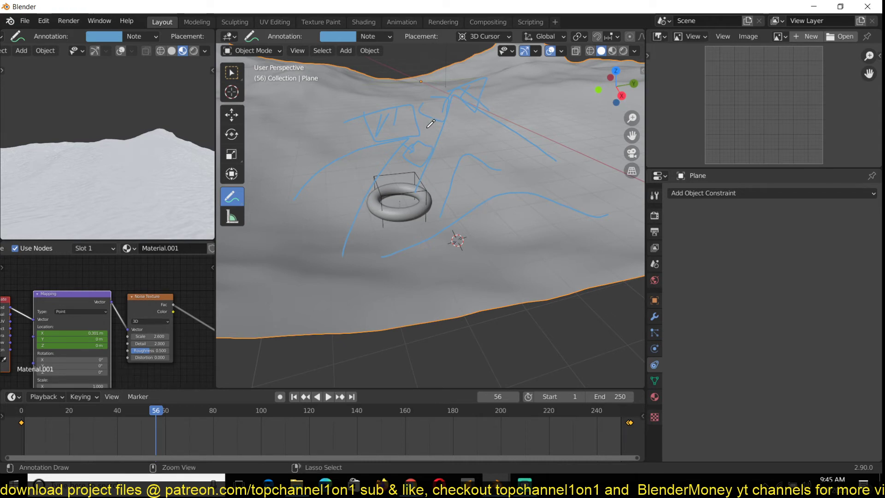
# - Deselect the water plane and place the 3D cursor near the lower end of the annotated arc beside the torus
pyautogui.keyDown('shift'); pyautogui.moveTo(453, 130); pyautogui.dragTo(460, 96, button='right'); pyautogui.keyUp('shift')
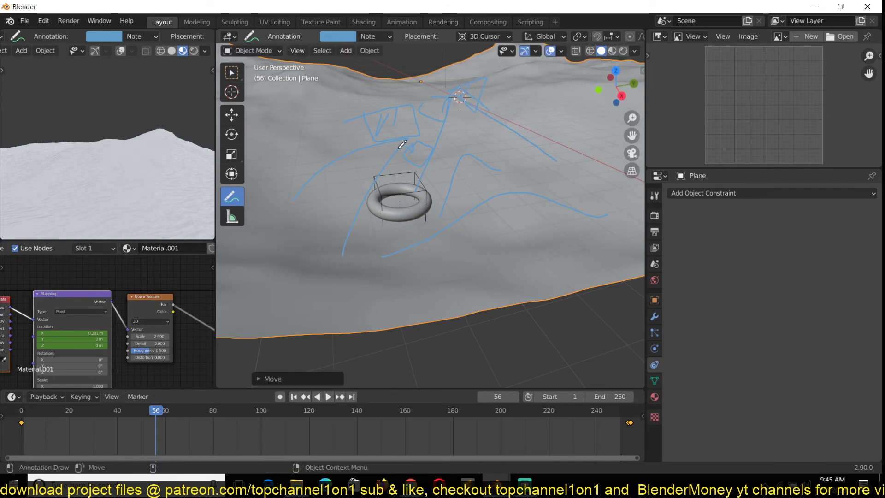
pyautogui.hotkey('ctrl', 'z')
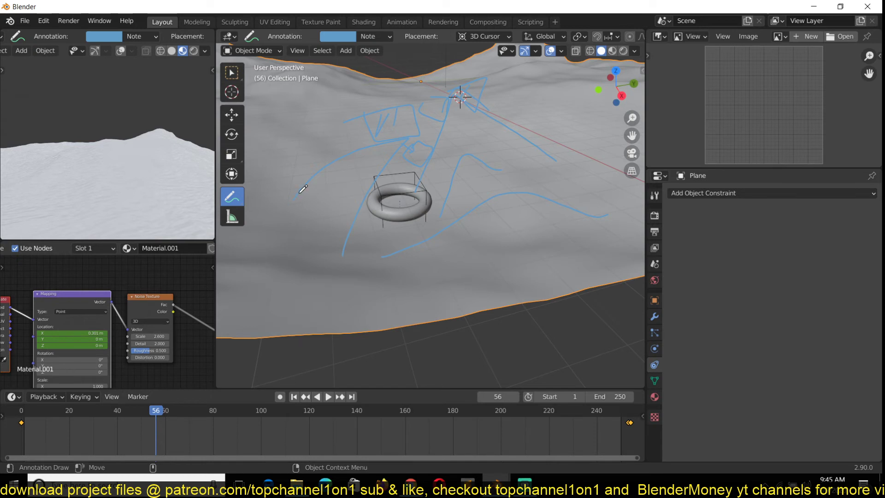
pyautogui.hotkey('alt', 'a')
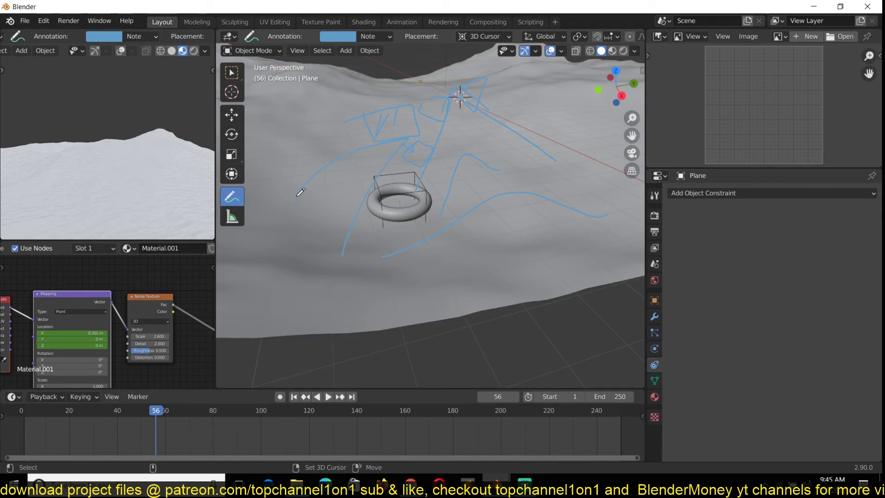
pyautogui.keyDown('shift'); pyautogui.moveTo(298, 194); pyautogui.dragTo(307, 187, button='right'); pyautogui.keyUp('shift')
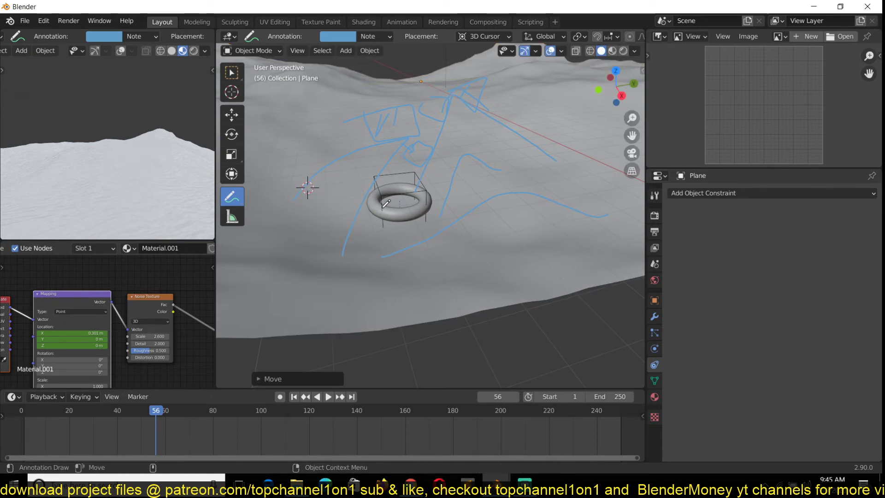
# - Switch to the ocean sunset1.blend window, scrub to frame 149, and leave local view to show the full scene
pyautogui.scroll(-2, 412, 203)
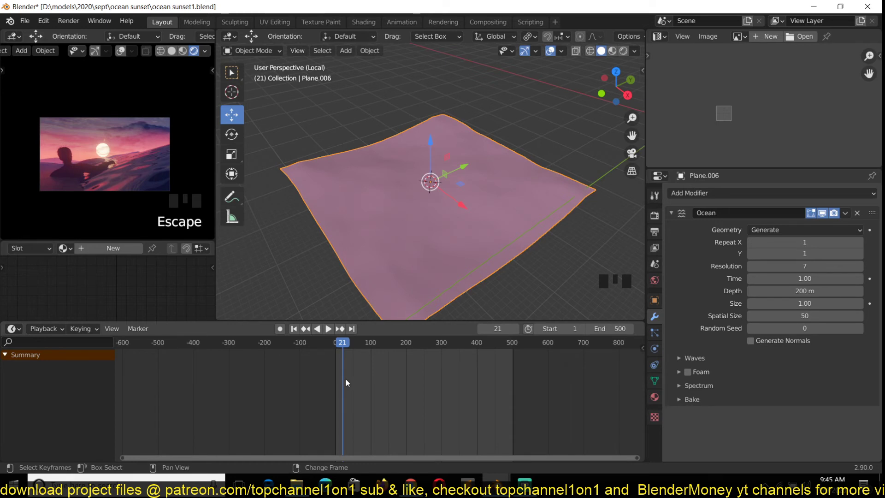
pyautogui.keyDown('shift'); pyautogui.moveTo(345, 379); pyautogui.dragTo(388, 381, button='right'); pyautogui.keyUp('shift')
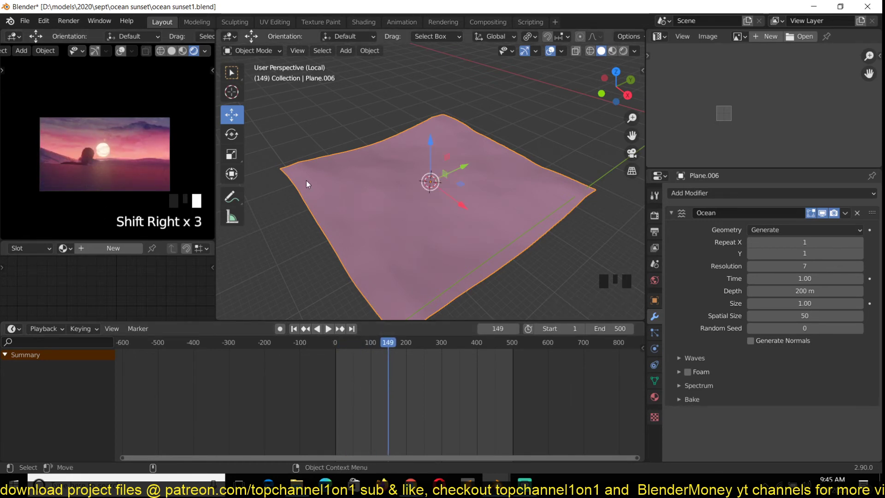
pyautogui.press('KP_Divide')
pyautogui.scroll(4, 328, 219)
pyautogui.press('`')
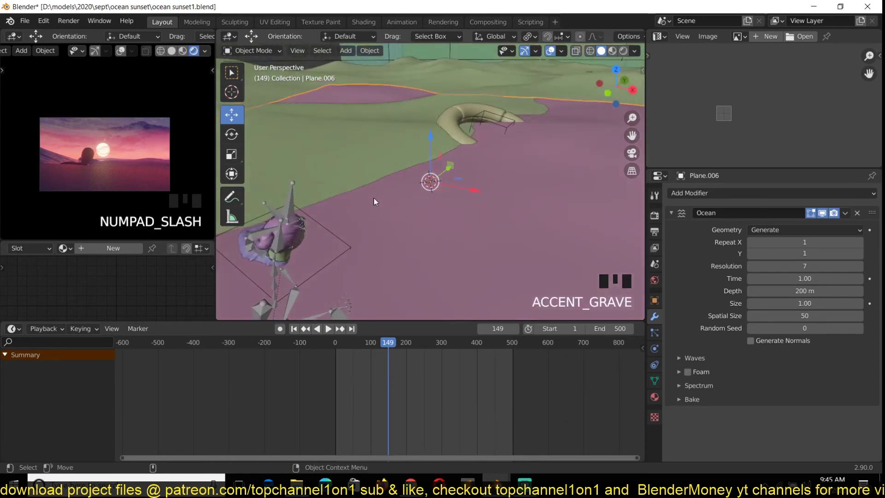
# - Select the floating figure's armature and scrub through its keyframes to review how it moves with the waves
pyautogui.click(399, 202)
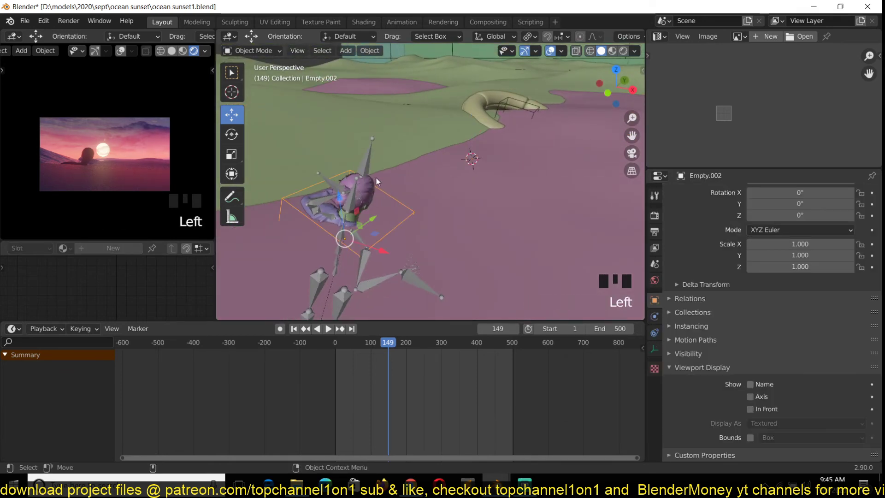
pyautogui.click(363, 168)
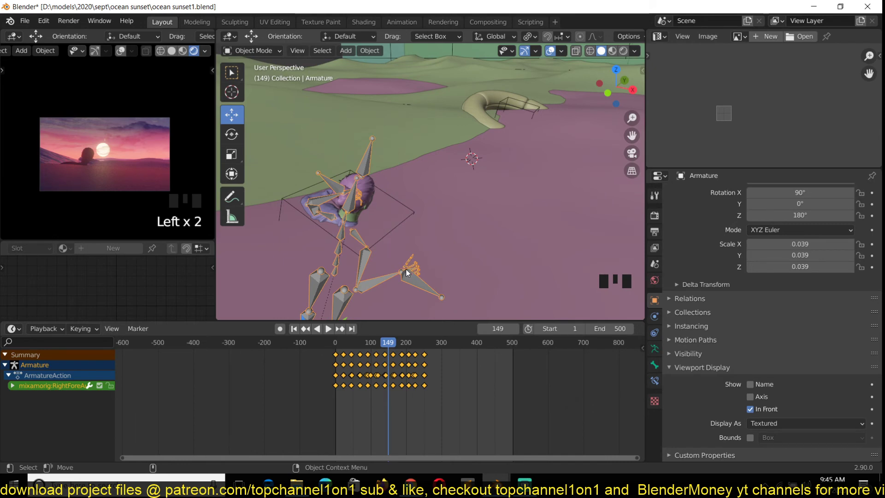
pyautogui.keyDown('shift'); pyautogui.rightClick(357, 362); pyautogui.keyUp('shift')
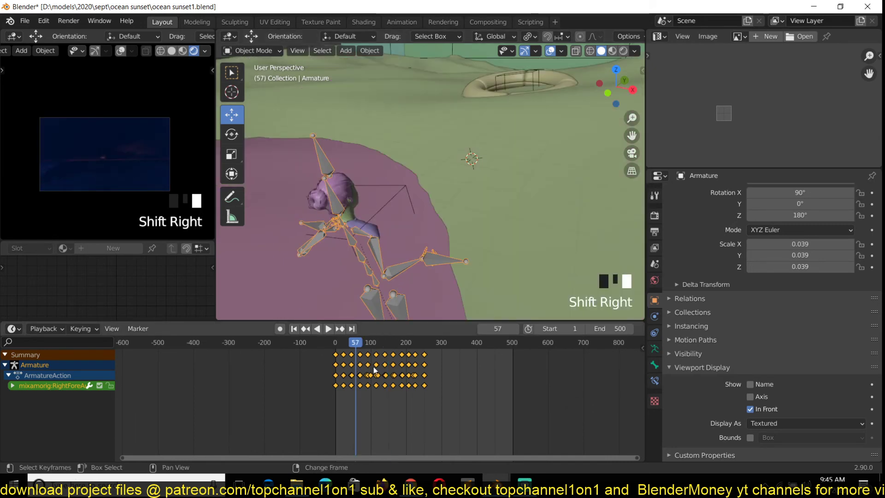
pyautogui.keyDown('shift'); pyautogui.rightClick(389, 369); pyautogui.keyUp('shift')
pyautogui.press('Escape')
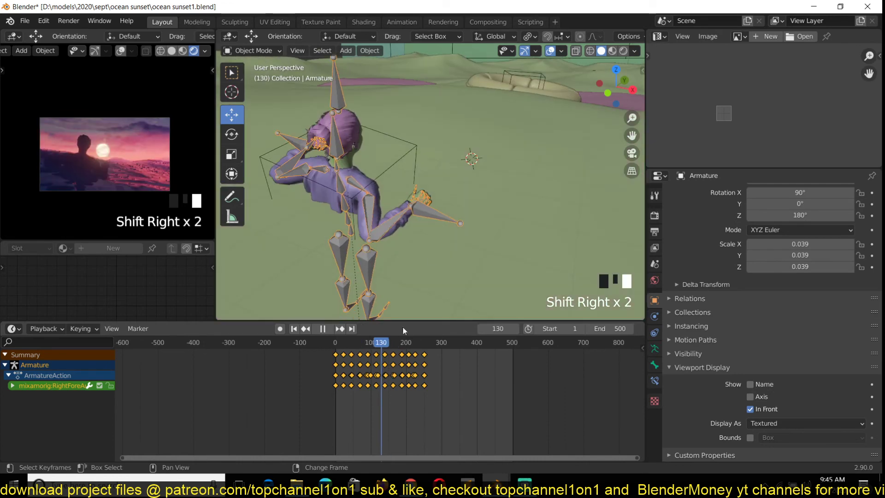
# - Select the stray object beside the floating figure and delete it
pyautogui.scroll(-8, 427, 269)
pyautogui.click(419, 272)
pyautogui.press('x')
pyautogui.click(419, 275)
pyautogui.scroll(4, 435, 209)
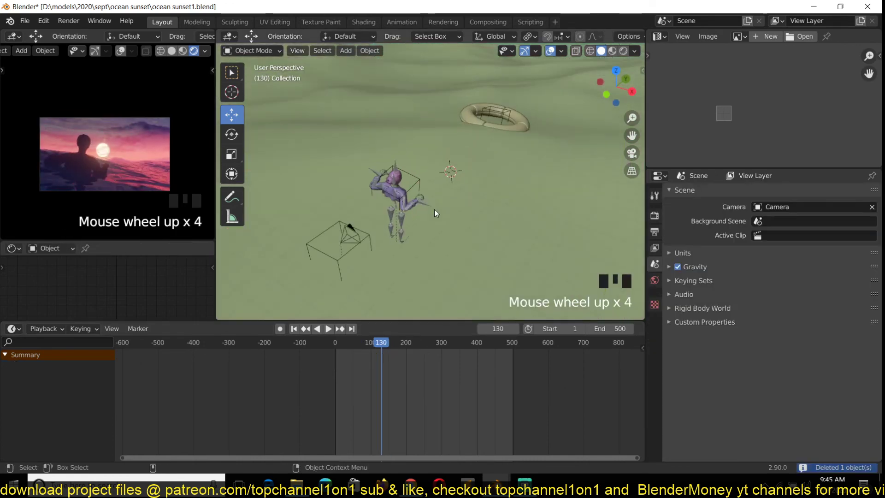
# - Examine the ocean plane and the layered backdrop planes standing behind it, together with the sun sphere between them
pyautogui.click(455, 201)
pyautogui.scroll(2, 411, 121)
pyautogui.scroll(-15, 410, 120)
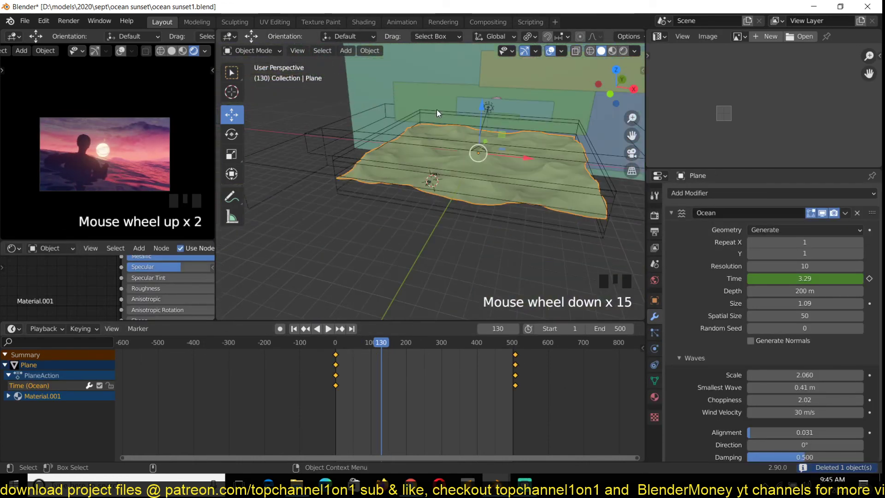
pyautogui.scroll(1, 370, 176)
pyautogui.click(484, 112)
pyautogui.click(485, 116)
pyautogui.press('KP_Decimal')
pyautogui.press('`')
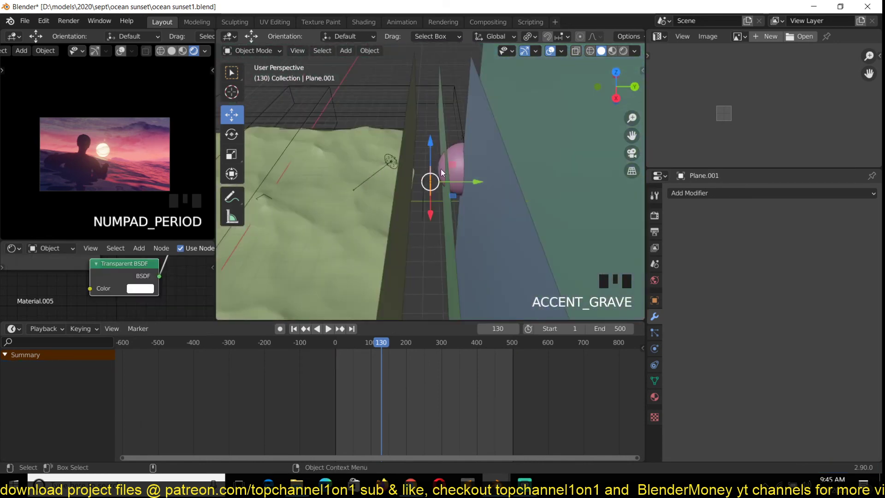
pyautogui.click(455, 176)
pyautogui.press('`')
pyautogui.click(489, 195)
pyautogui.press('`')
# - Try moving the small blue backdrop plane and the wider green backdrop plane behind the ocean
pyautogui.press('g')
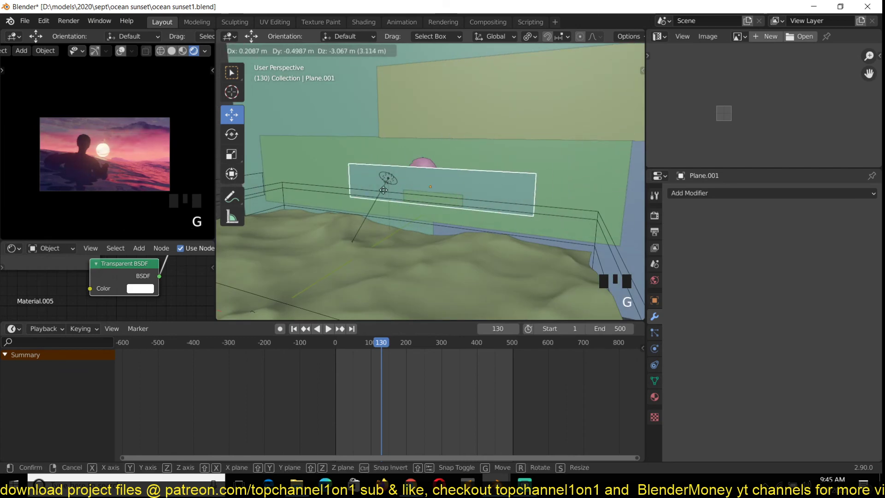
pyautogui.rightClick(404, 198)
pyautogui.click(439, 132)
pyautogui.click(446, 157)
pyautogui.press('g')
pyautogui.rightClick(419, 164)
pyautogui.scroll(-2, 415, 177)
pyautogui.moveTo(416, 177); pyautogui.dragTo(396, 197, button='middle')
pyautogui.scroll(-5, 396, 196)
pyautogui.scroll(5, 396, 196)
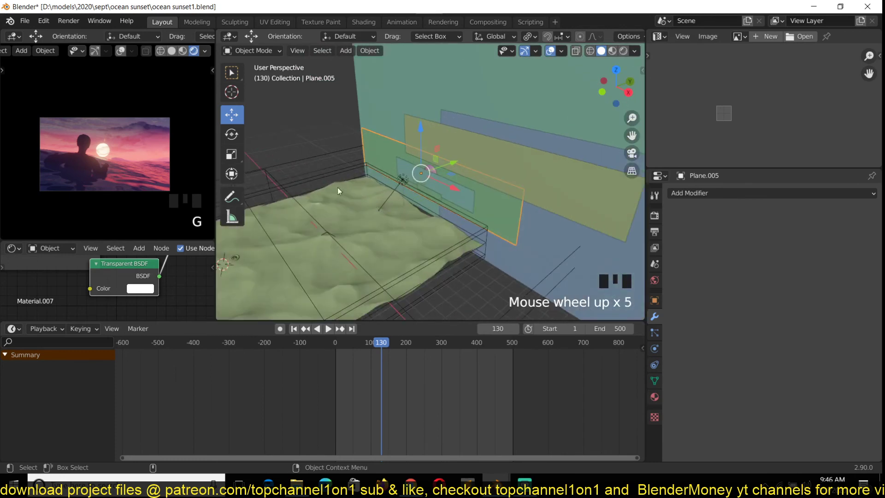
# - Select the large box enclosing the ocean and examine the Principled Volume settings of its Material.006
pyautogui.click(298, 195)
pyautogui.press('`')
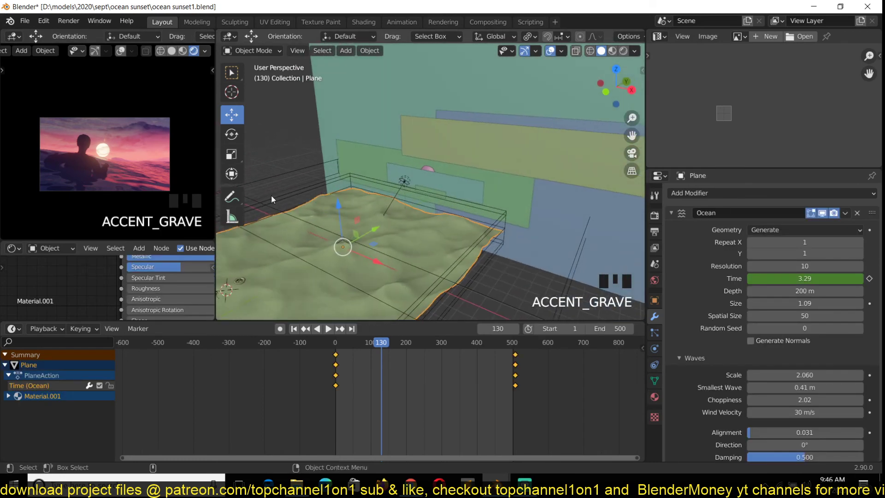
pyautogui.moveTo(271, 195); pyautogui.dragTo(333, 202, button='middle')
pyautogui.click(328, 193)
pyautogui.press('`')
pyautogui.click(300, 170)
pyautogui.scroll(-5, 179, 269)
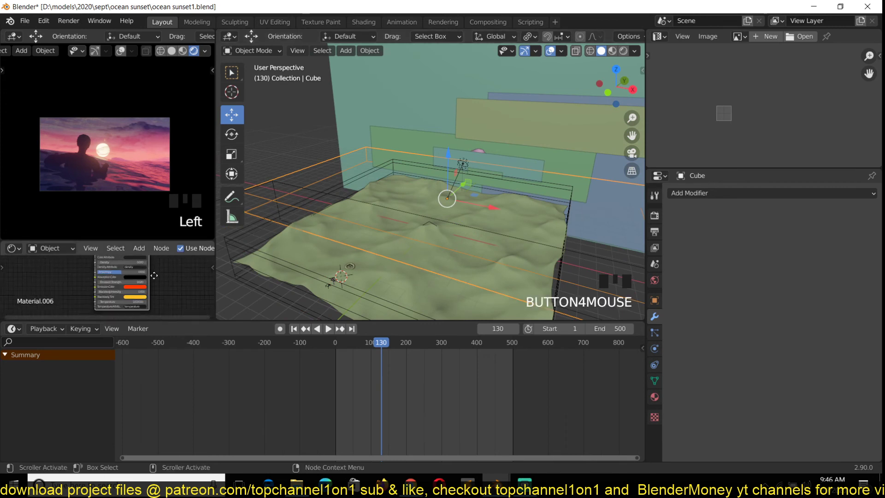
pyautogui.scroll(7, 162, 276)
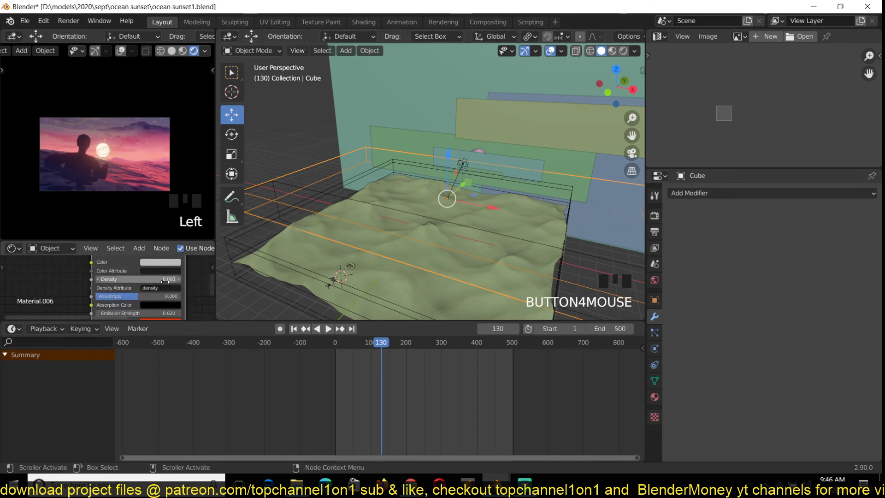
pyautogui.scroll(-6, 160, 285)
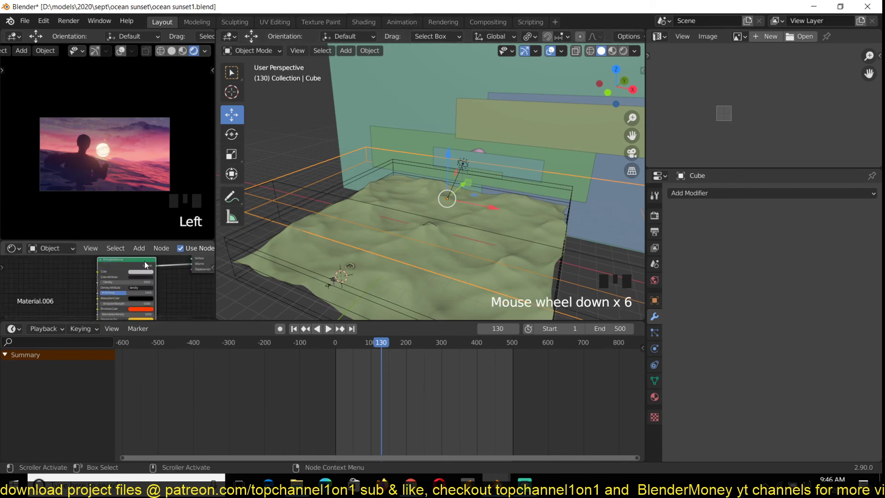
pyautogui.moveTo(137, 284); pyautogui.dragTo(135, 276, button='middle')
pyautogui.scroll(5, 137, 279)
pyautogui.scroll(8, 400, 140)
# - Inspect the light above the waves and the material nodes of the small backdrop plane behind it
pyautogui.moveTo(493, 137); pyautogui.dragTo(374, 187, button='middle')
pyautogui.click(470, 143)
pyautogui.press('`')
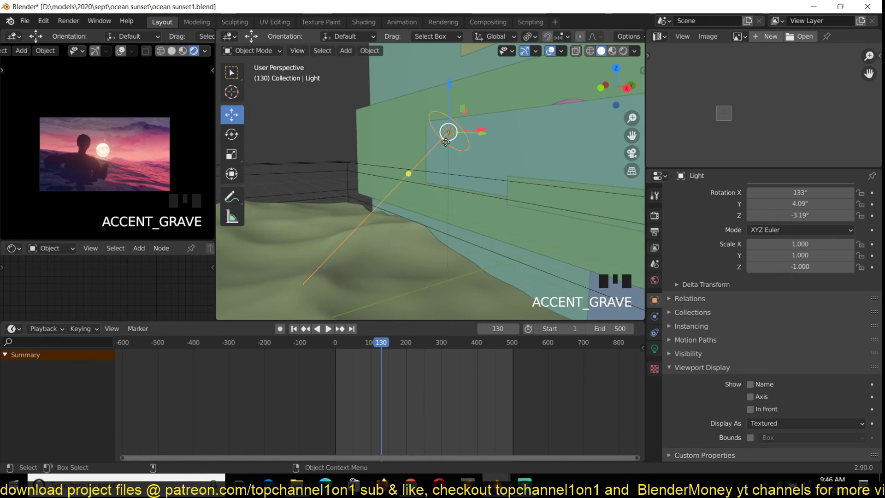
pyautogui.click(502, 167)
pyautogui.scroll(-6, 85, 283)
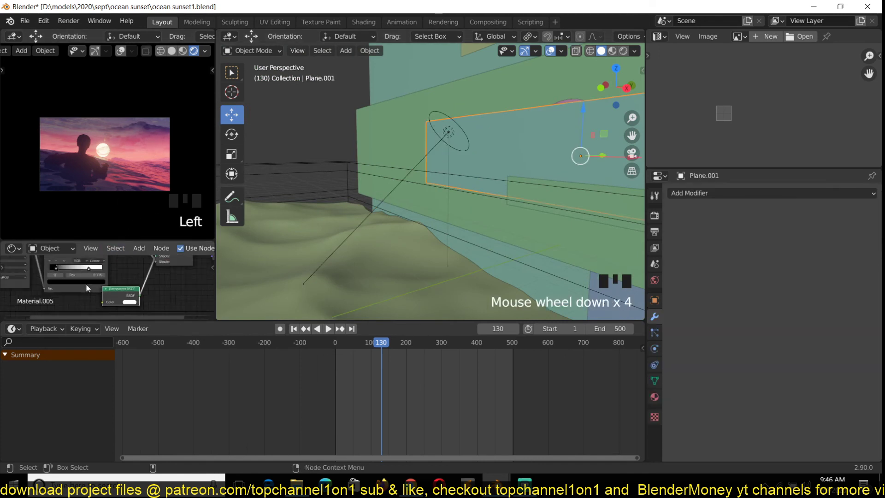
# - Try raising the Emission Strength of the volume box's material to 0.190, and undo the change
pyautogui.click(345, 175)
pyautogui.click(342, 161)
pyautogui.scroll(6, 90, 280)
pyautogui.moveTo(159, 289); pyautogui.dragTo(165, 255, button='middle')
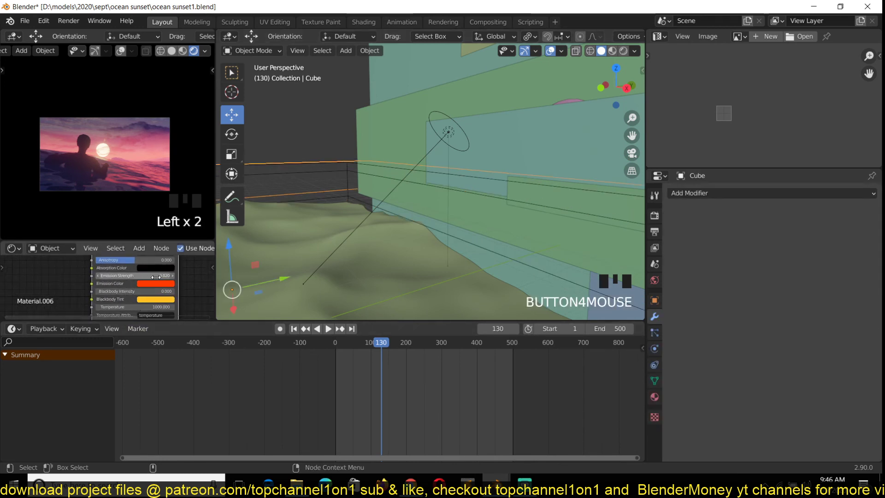
pyautogui.keyDown('shift'); pyautogui.moveTo(156, 277); pyautogui.dragTo(153, 282); pyautogui.keyUp('shift')
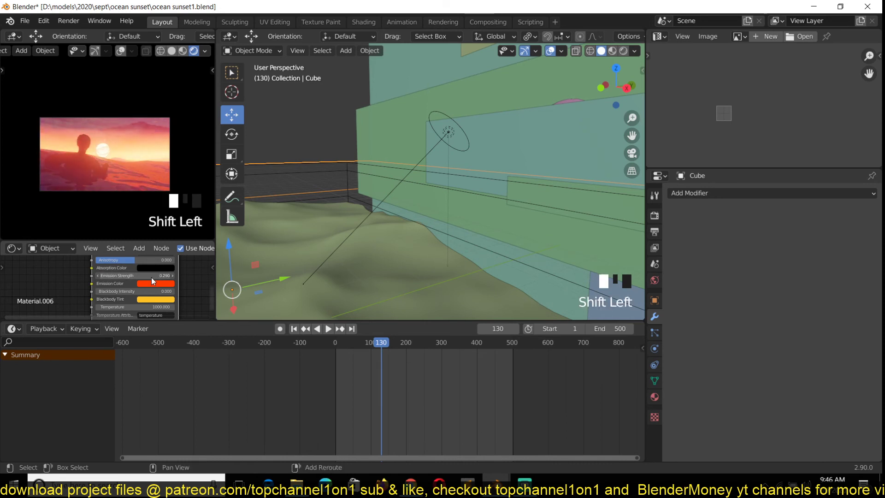
pyautogui.hotkey('ctrl', 'z')
# - Set the volume material's Emission Strength to 0 and raise its Density to 1.5
pyautogui.moveTo(154, 274); pyautogui.dragTo(151, 284, button='middle')
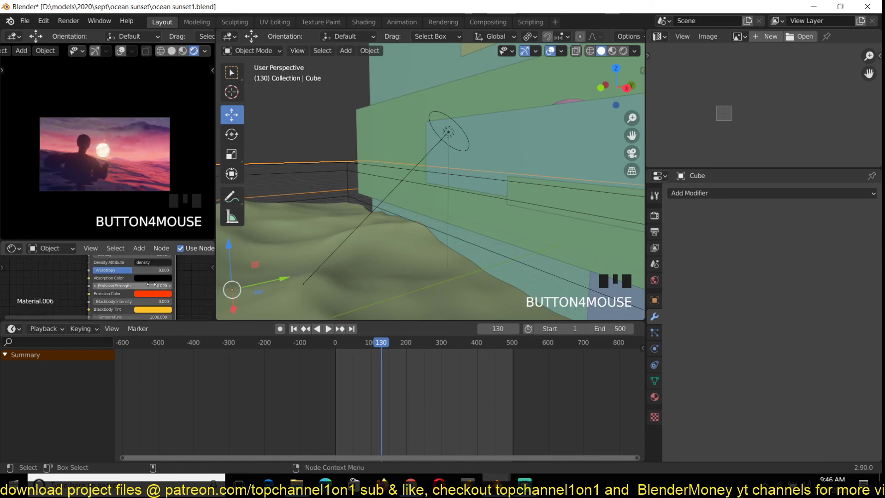
pyautogui.moveTo(151, 284); pyautogui.dragTo(145, 284)
pyautogui.moveTo(160, 275); pyautogui.dragTo(167, 294, button='middle')
pyautogui.moveTo(157, 274); pyautogui.dragTo(177, 274)
pyautogui.scroll(-5, 343, 250)
# - Add a point light at the 3D cursor inside the volume box and set its power to 1000 W
pyautogui.press('`')
pyautogui.hotkey('shift', 's')
pyautogui.hotkey('shift', 'a')
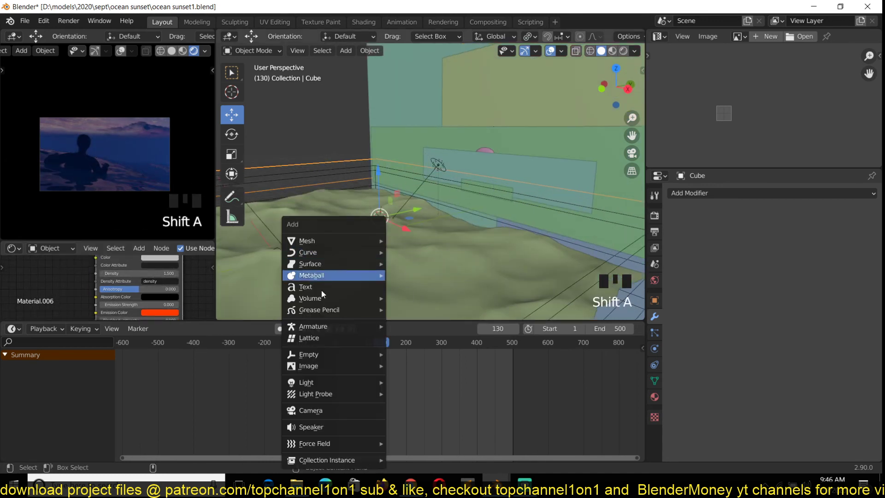
pyautogui.moveTo(336, 381)
pyautogui.click(400, 382)
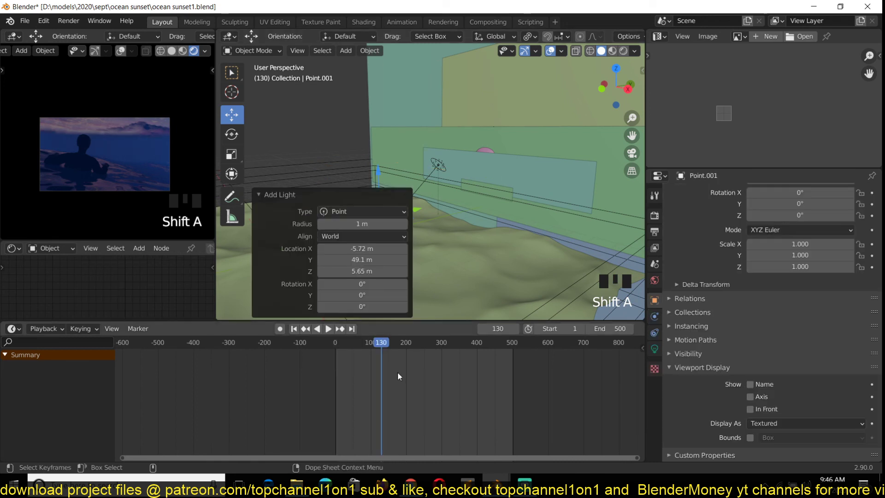
pyautogui.click(655, 349)
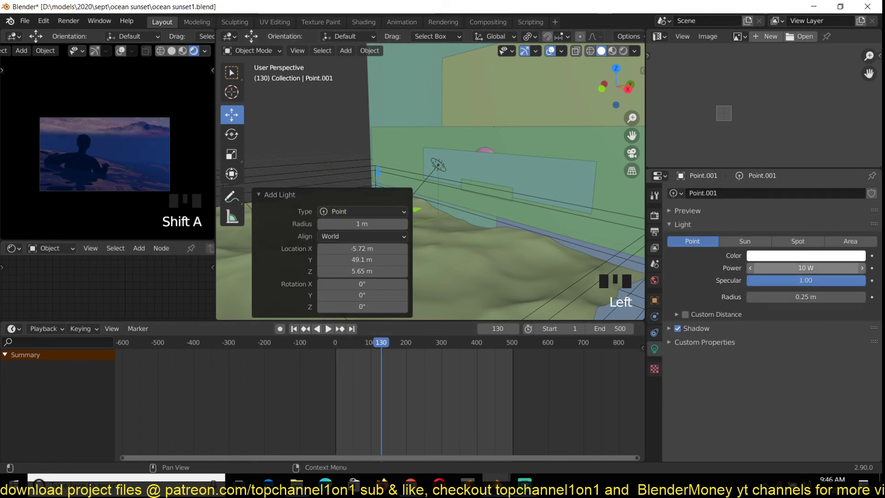
pyautogui.click(806, 268)
pyautogui.write('1000')
pyautogui.press('Return')
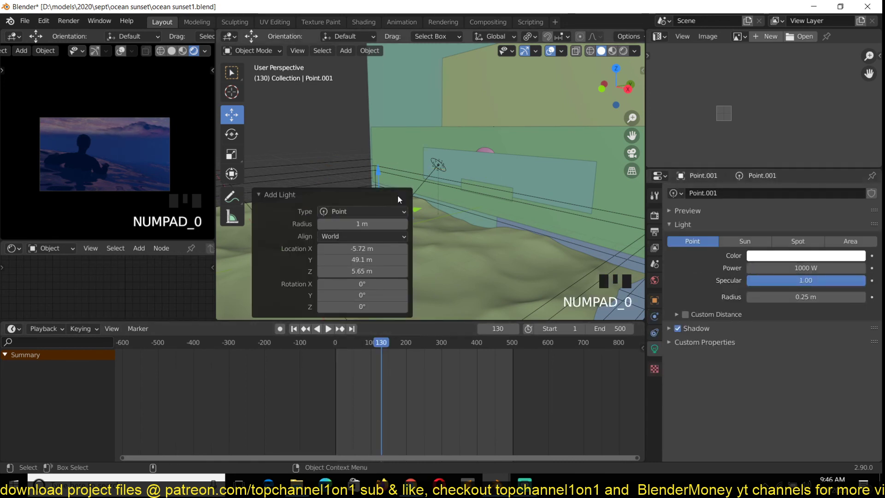
# - Select the volume box again and lower its material's Density to 0.05
pyautogui.click(339, 169)
pyautogui.click(341, 171)
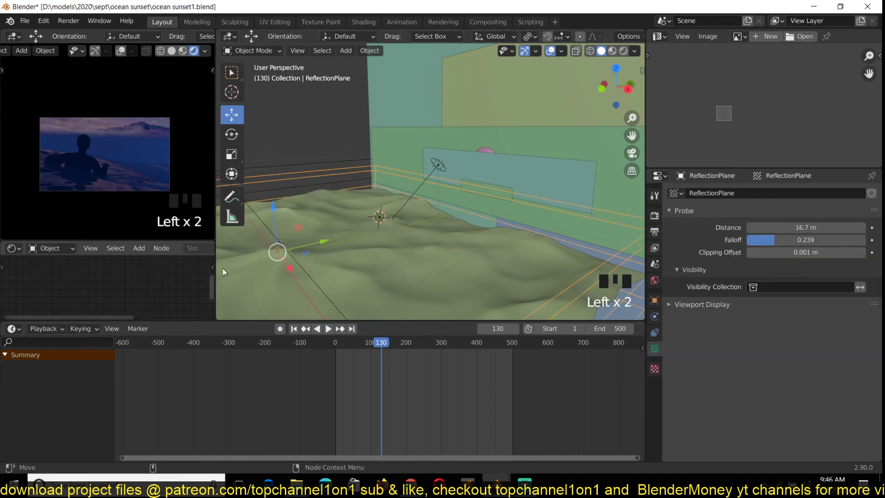
pyautogui.click(328, 157)
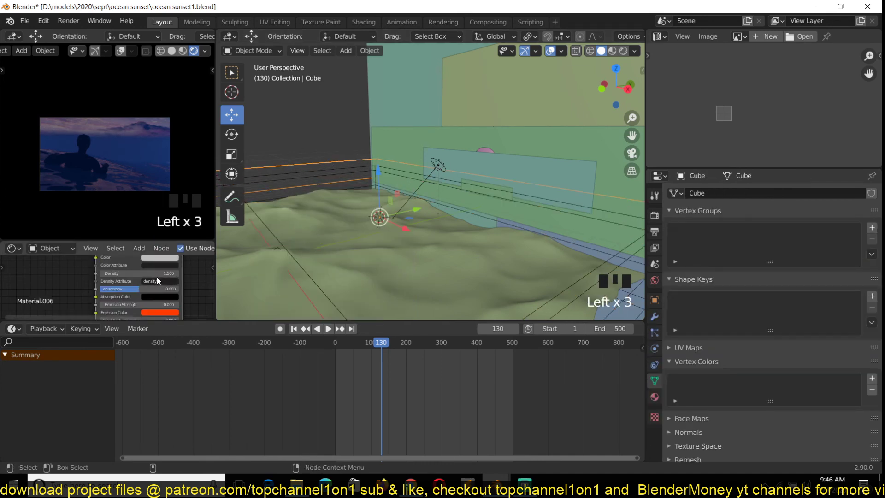
pyautogui.click(159, 273)
pyautogui.write('.5')
pyautogui.press('Return')
pyautogui.moveTo(172, 274); pyautogui.dragTo(151, 273)
pyautogui.press('`')
pyautogui.scroll(3, 347, 214)
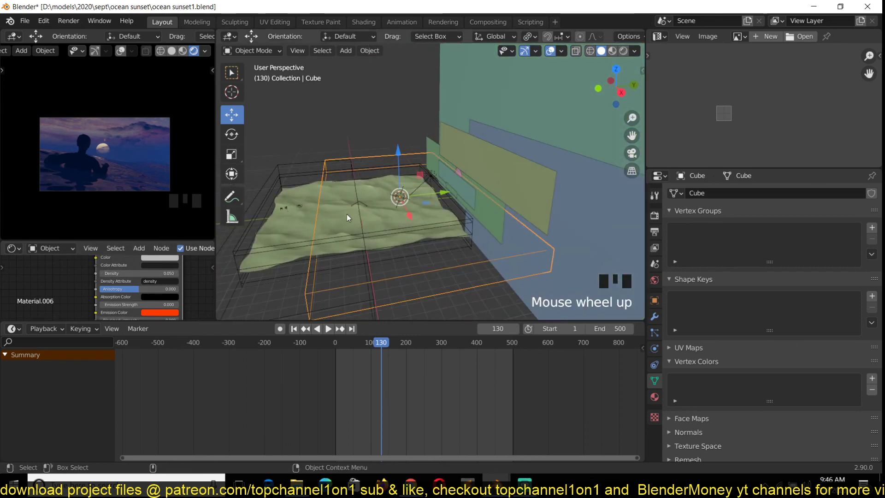
# - Move the new point light about -76.7 m along Y, toward the floating figure
pyautogui.click(399, 198)
pyautogui.moveTo(424, 192); pyautogui.dragTo(354, 202)
pyautogui.scroll(3, 143, 154)
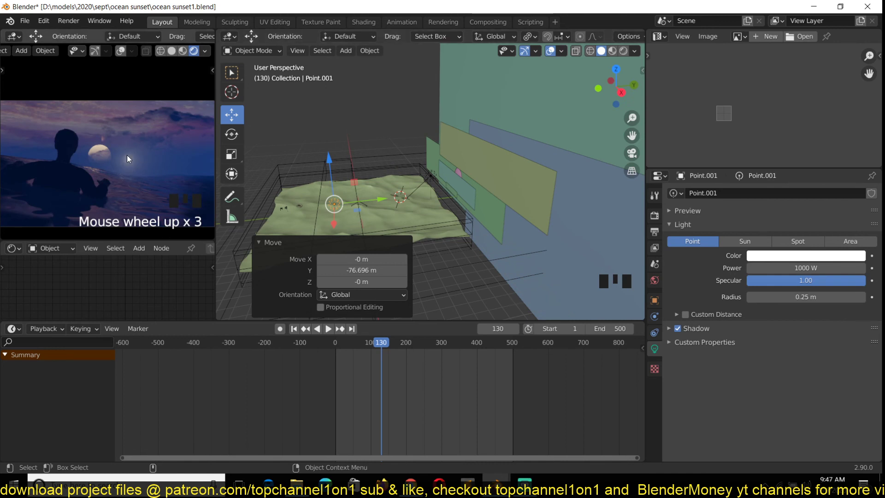
pyautogui.scroll(2, 342, 217)
pyautogui.scroll(3, 421, 207)
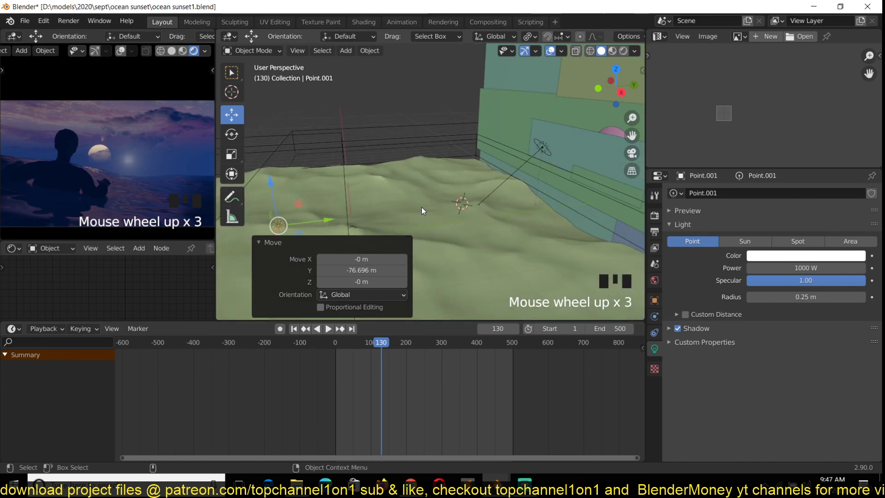
pyautogui.moveTo(422, 207); pyautogui.dragTo(486, 180, button='middle')
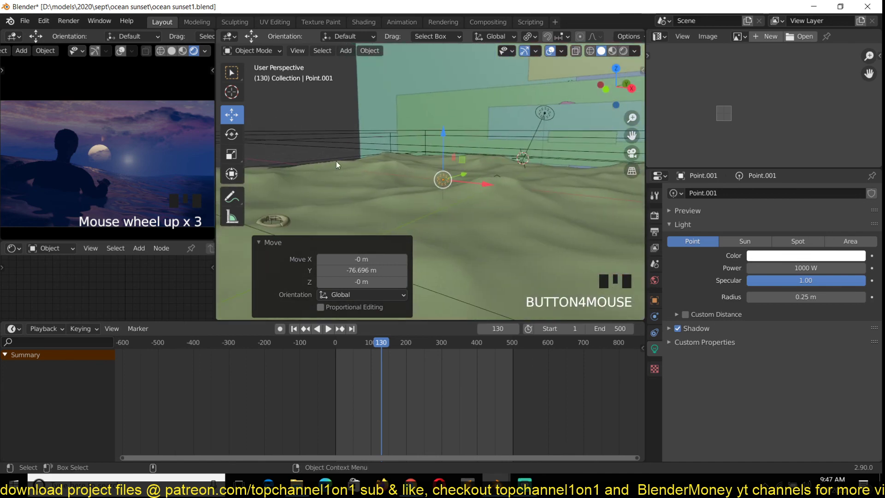
# - Reselect the volume box and try raising its material's Density to about 22.25
pyautogui.click(393, 159)
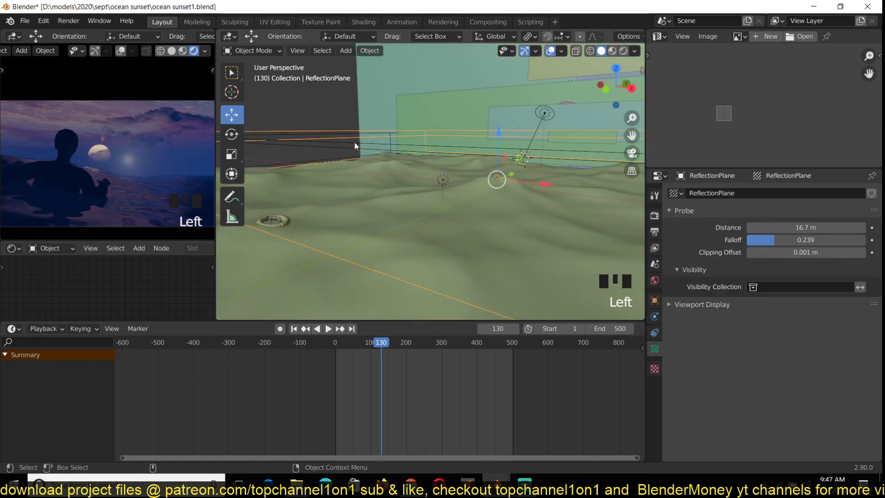
pyautogui.moveTo(353, 141); pyautogui.dragTo(341, 149, button='middle')
pyautogui.click(355, 119)
pyautogui.moveTo(316, 177); pyautogui.dragTo(253, 188, button='middle')
pyautogui.scroll(3, 178, 282)
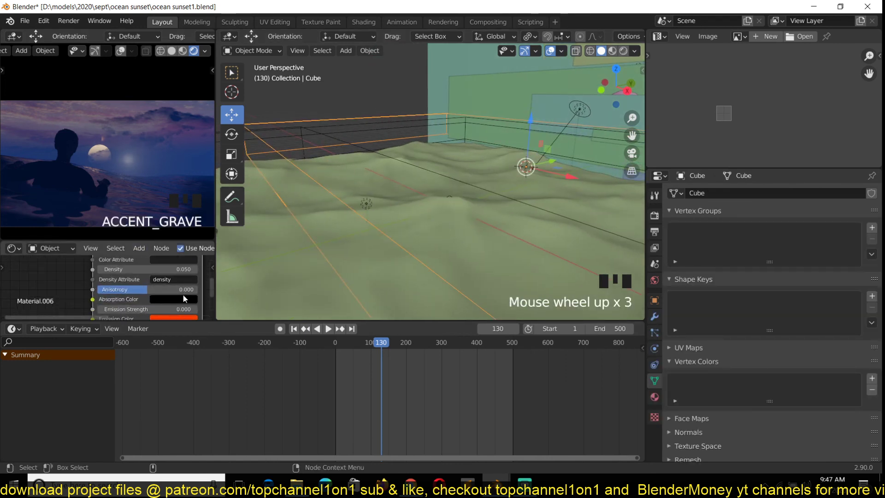
pyautogui.moveTo(139, 269); pyautogui.dragTo(166, 269)
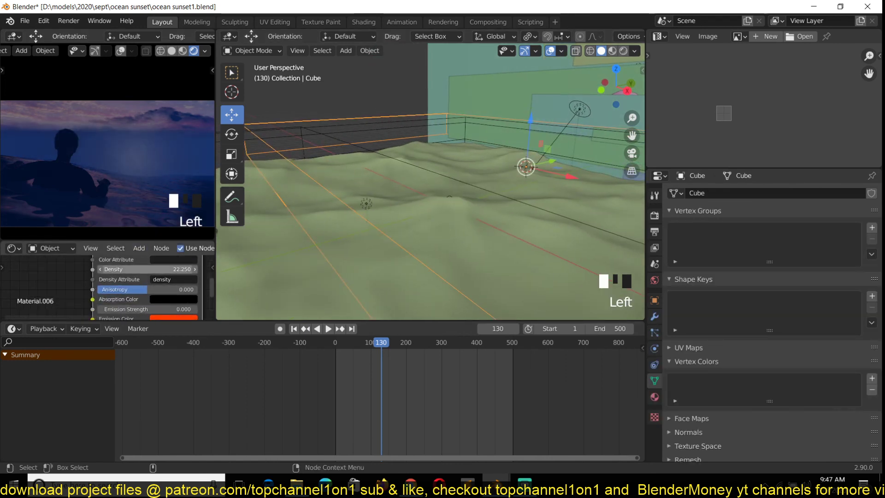
# - Set the volume material's Density to 0 and raise its Emission Strength slightly above 0 for a red sunset glow
pyautogui.click(147, 269)
pyautogui.write('0')
pyautogui.click(192, 289)
pyautogui.moveTo(191, 289); pyautogui.dragTo(180, 275, button='middle')
pyautogui.moveTo(138, 294)
pyautogui.mouseDown()
pyautogui.moveTo(152, 294)
pyautogui.moveTo(141, 294)
pyautogui.mouseUp()
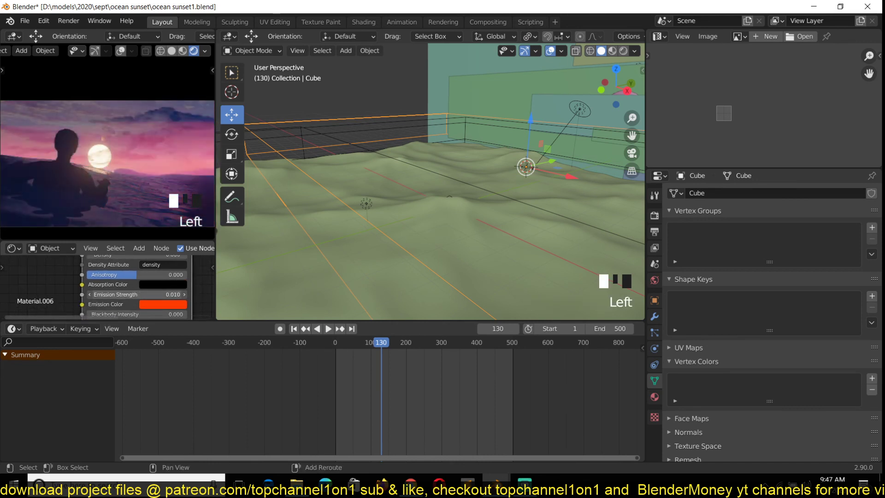
# - Delete the added point light near the waves and play the animation
pyautogui.click(521, 166)
pyautogui.click(502, 188)
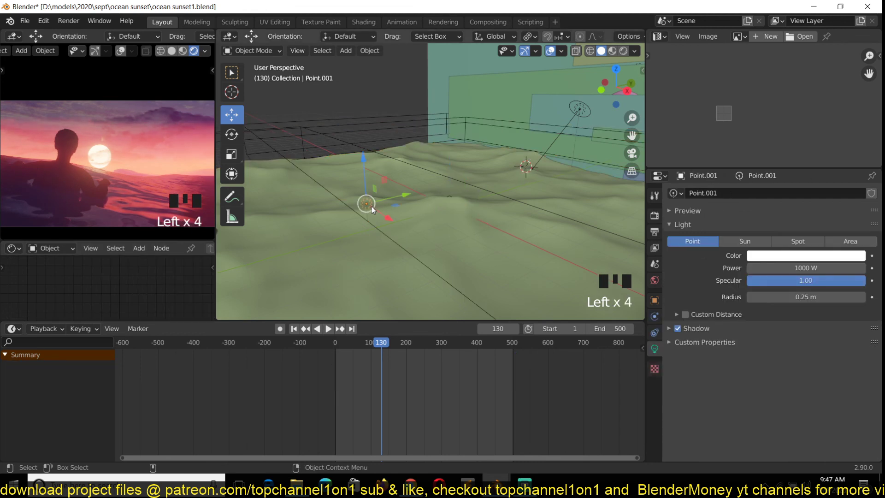
pyautogui.press('x')
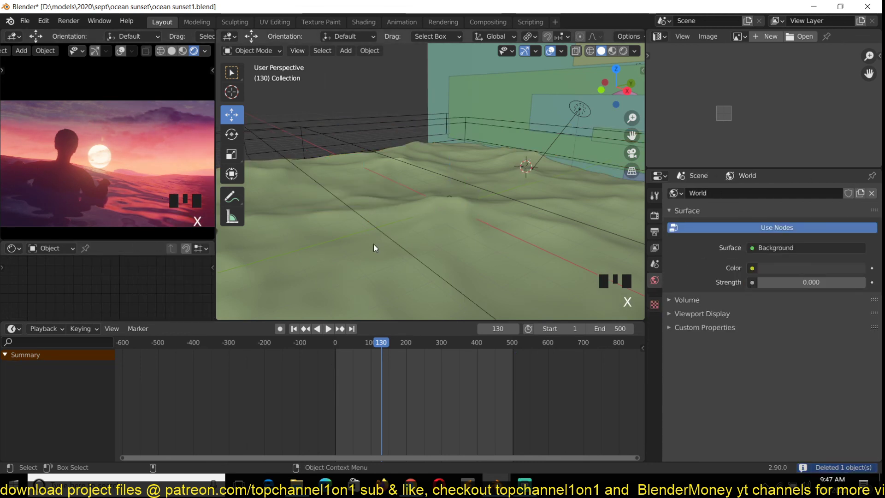
pyautogui.press('space')
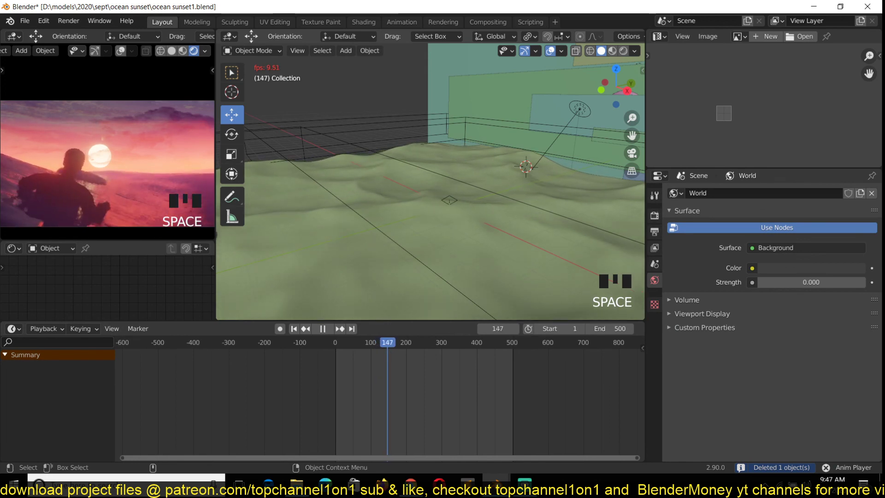